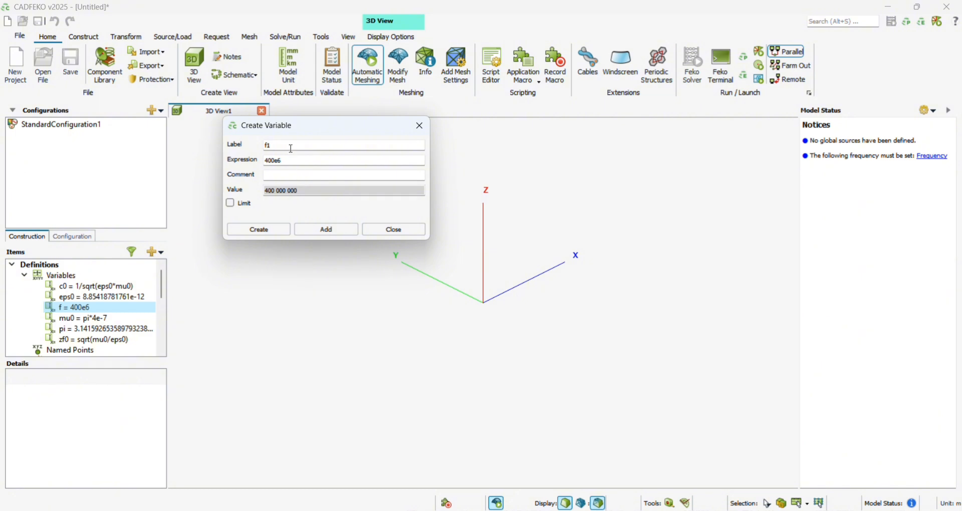
- Add a variable labelled ld with the expression c0/f
double_click(290, 149)
key("BackSpace")
type("ld")
left_click(292, 164)
key("BackSpace")
key("BackSpace")
key("BackSpace")
key("BackSpace")
key("BackSpace")
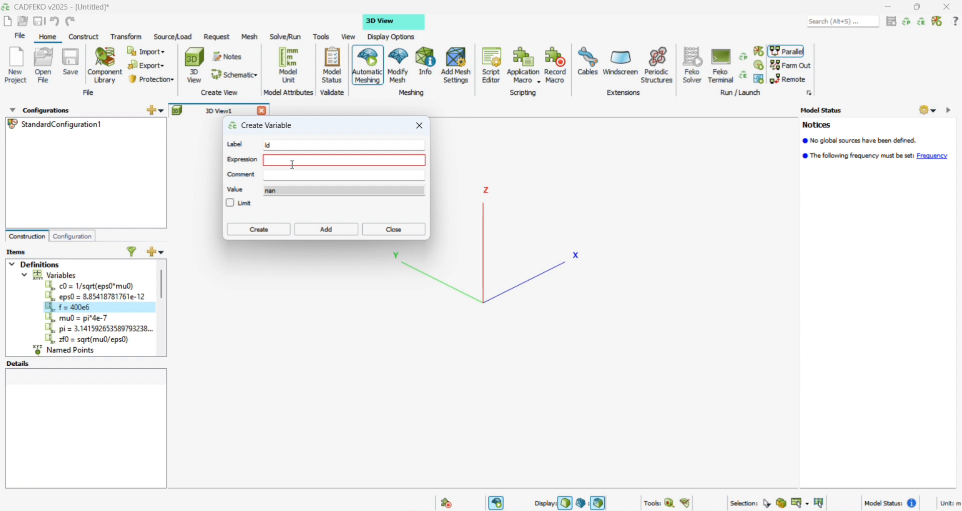
type("c0")
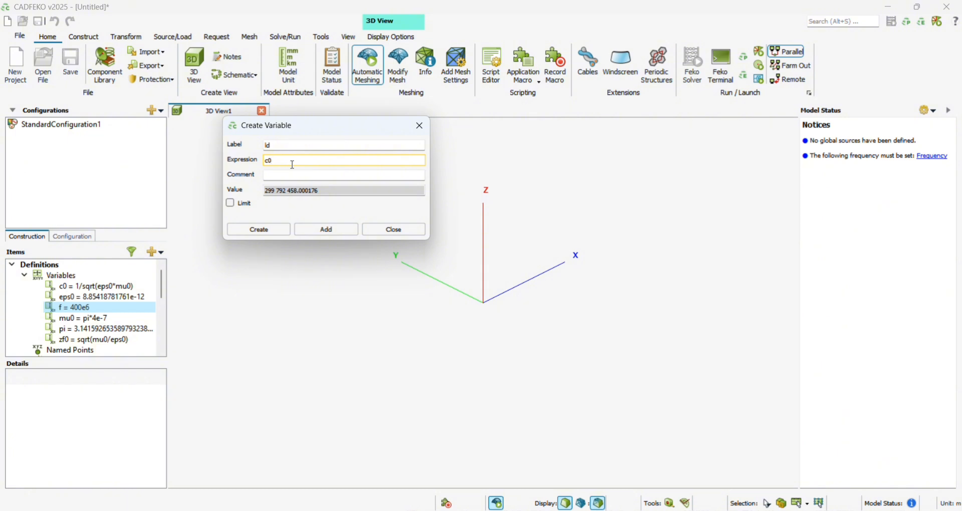
type("/f")
left_click(346, 232)
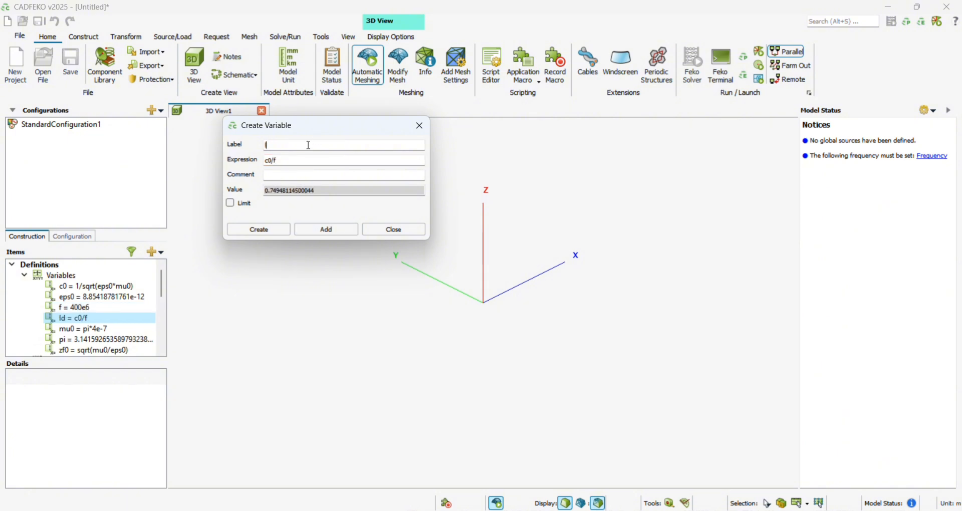
- Add the variables ld1 and ld2, each with the expression 0.44*ld
type("d1")
left_click(299, 163)
key("BackSpace")
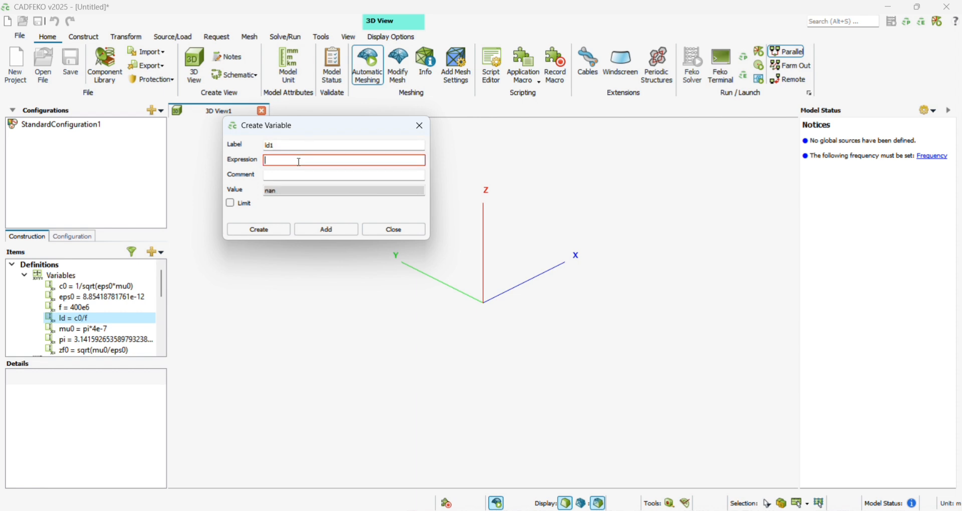
type("0.44")
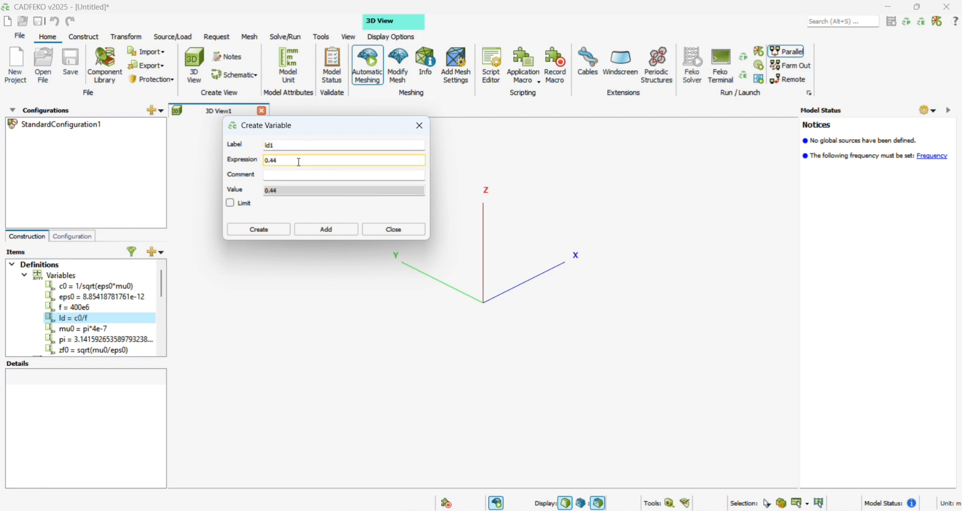
type("*")
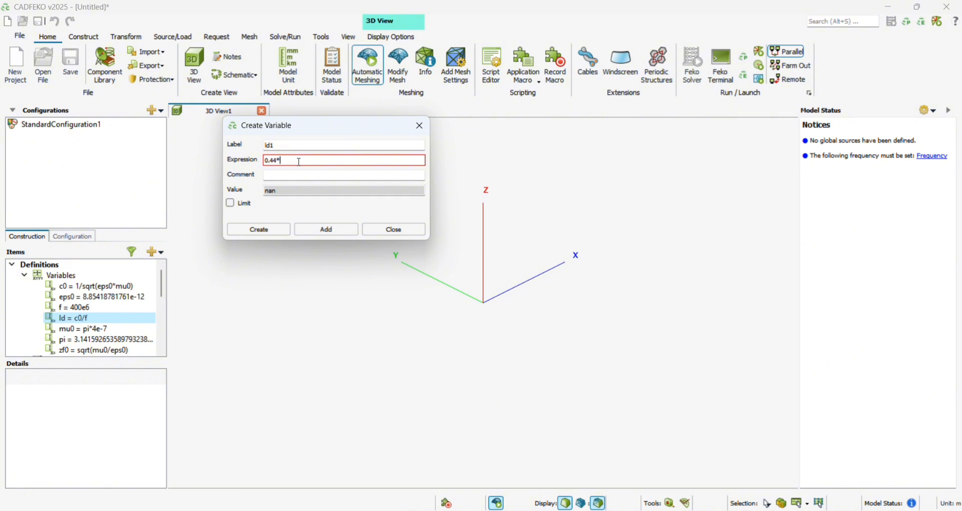
type("ld")
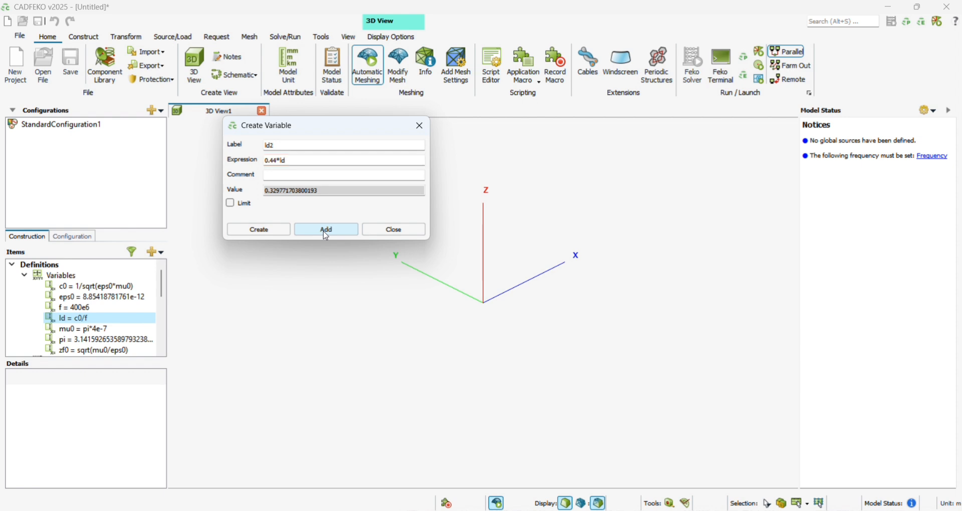
left_click(326, 233)
left_click(323, 232)
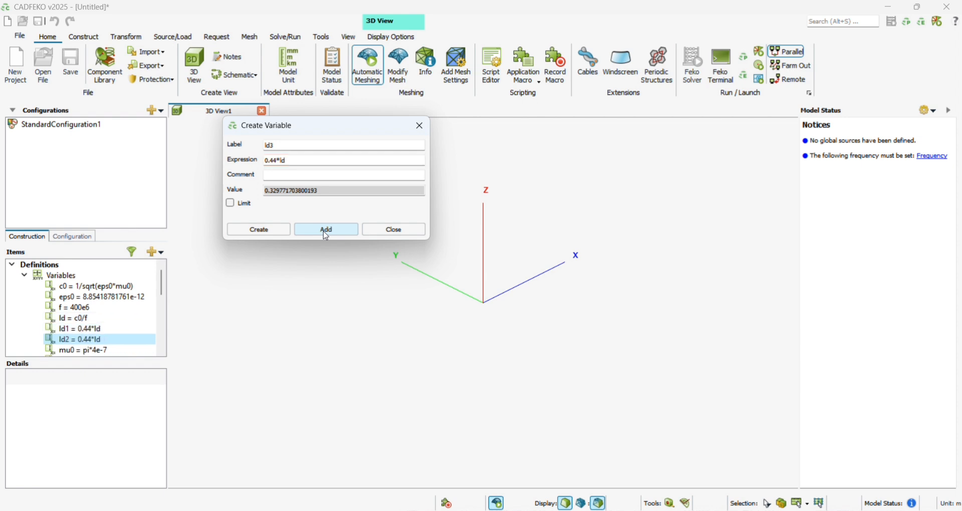
- Add the variables ld3 with the expression 0.43*ld and ld4 with the expression 0.4*ld
left_click(290, 160)
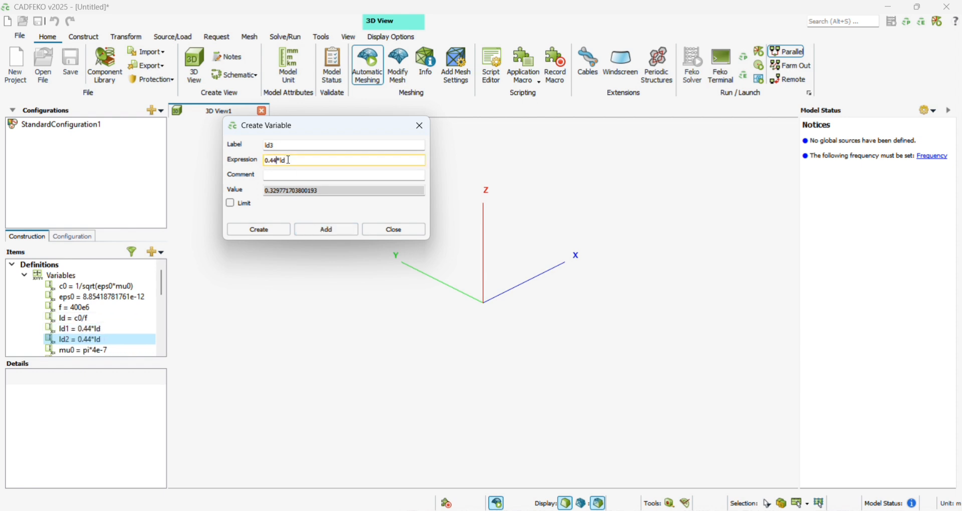
key("BackSpace")
type("3")
left_click(338, 230)
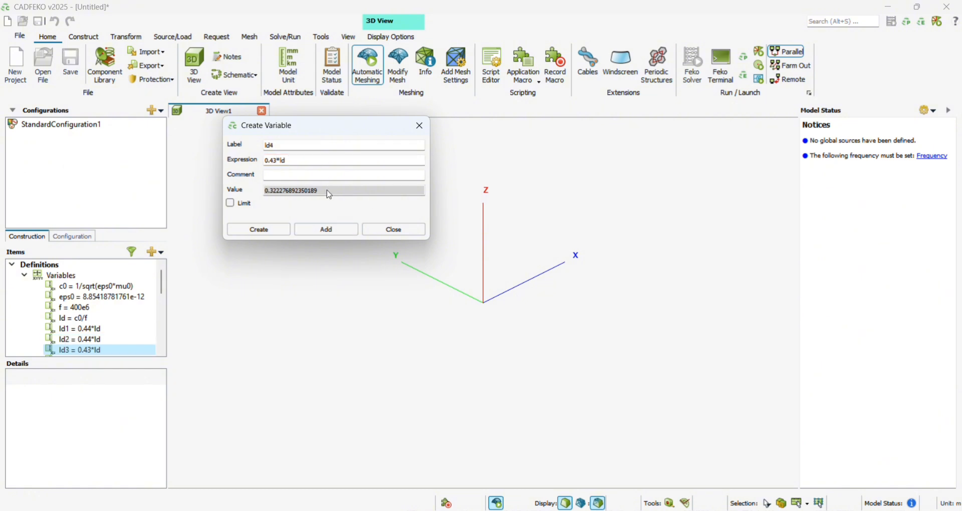
left_click(299, 161)
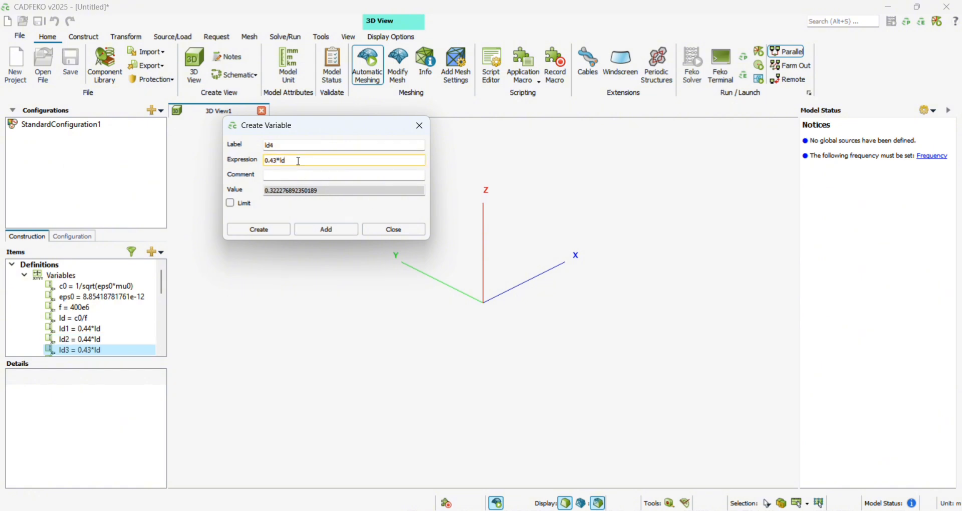
key("BackSpace")
left_click(338, 231)
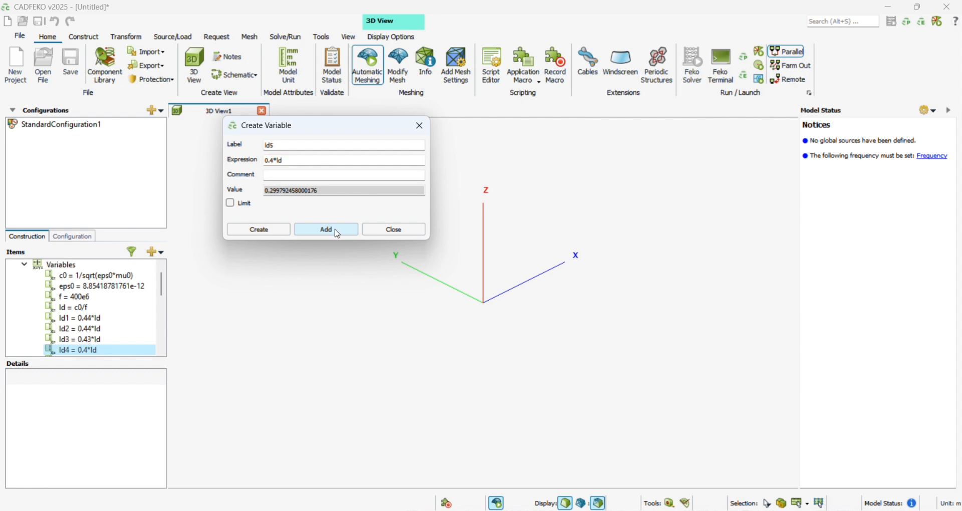
- Add a variable labelled lf with the expression 0.46*ld
left_click(319, 146)
key("BackSpace")
key("BackSpace")
key("BackSpace")
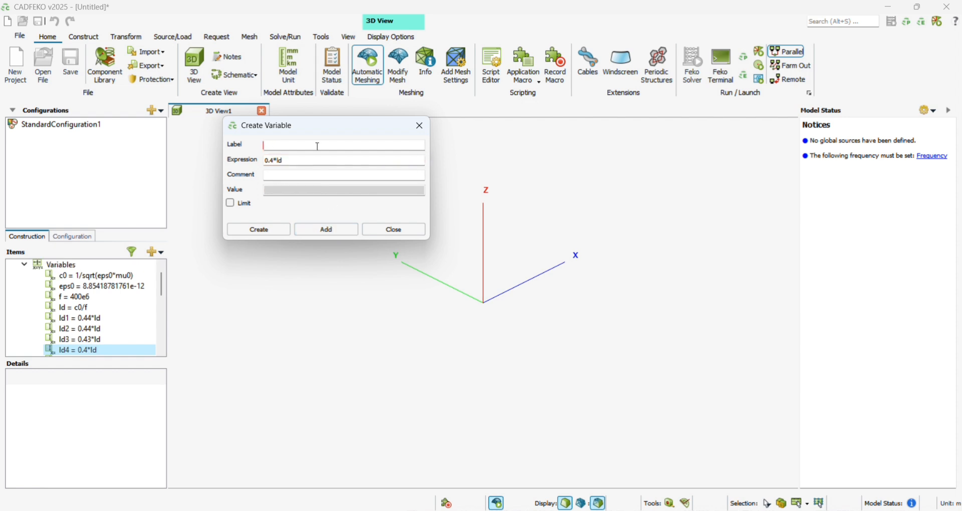
type("f")
left_click(315, 161)
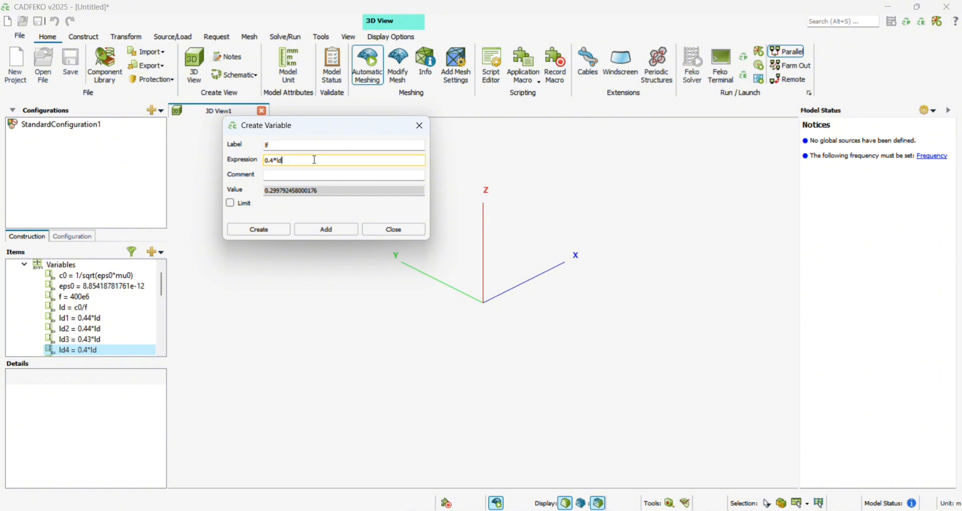
key("BackSpace")
key("BackSpace")
key("BackSpace")
key("BackSpace")
type("46*")
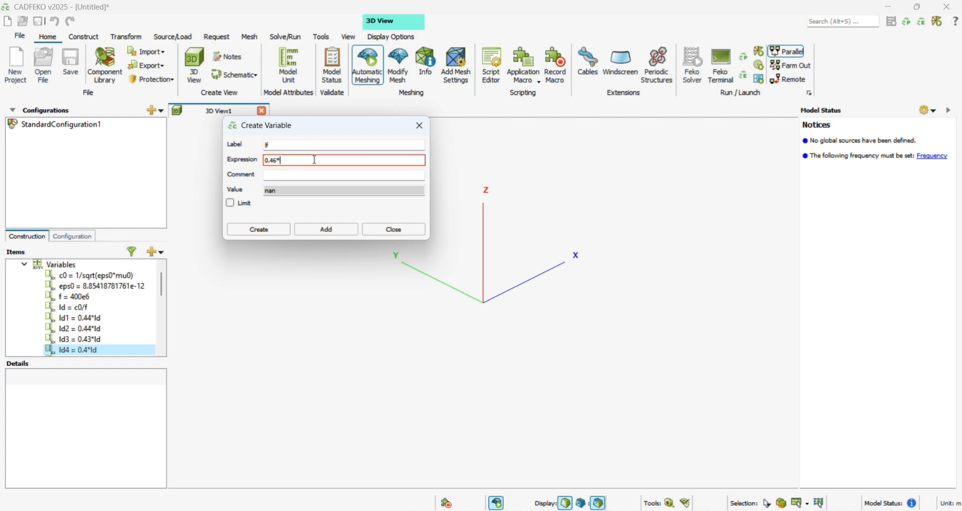
type("ld")
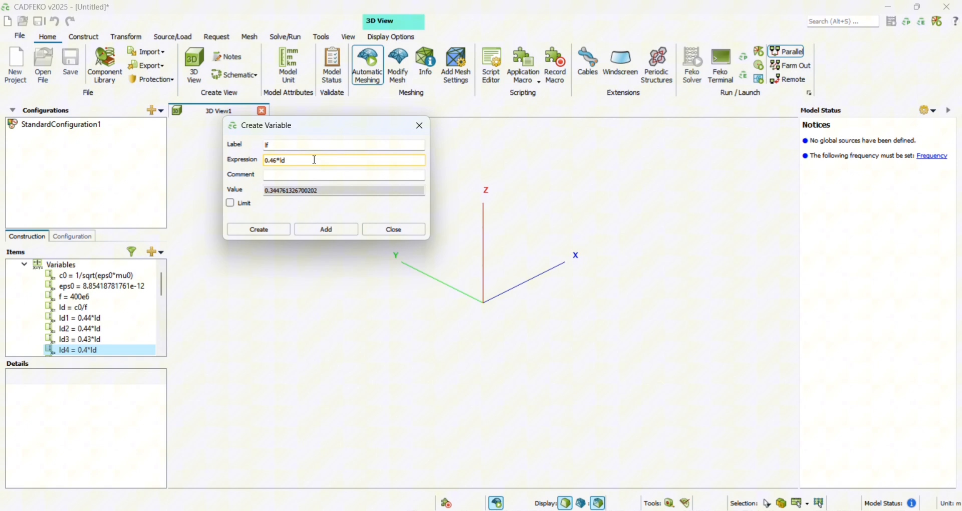
left_click(326, 229)
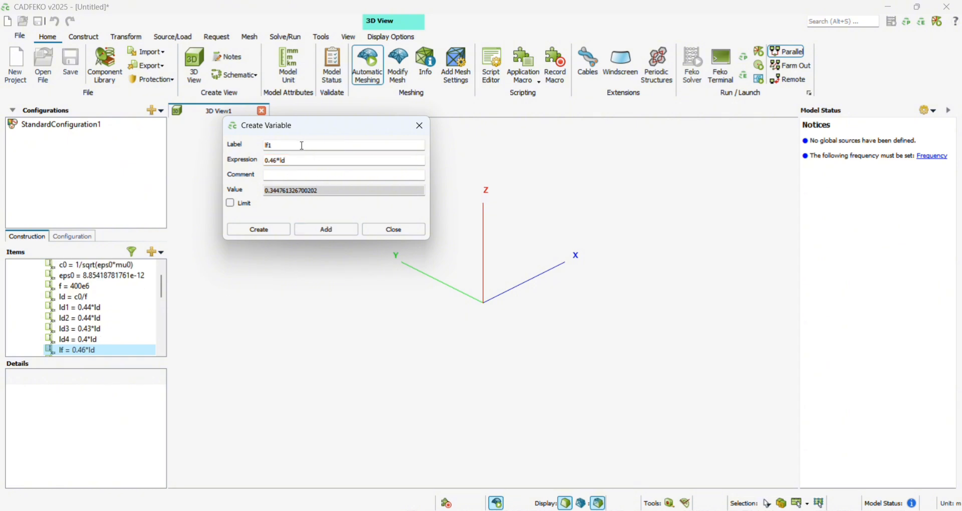
- Add a variable labelled lr with the expression 0.475*ld
left_click(278, 160)
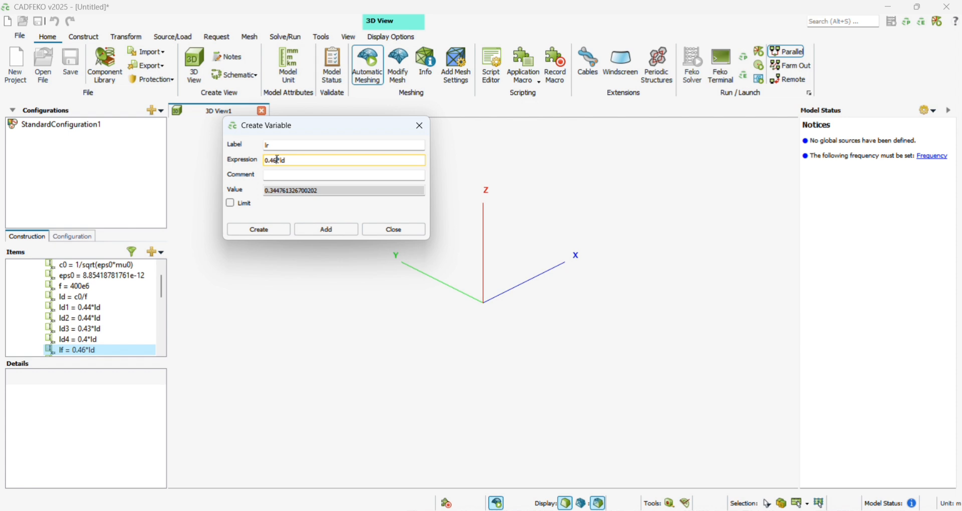
key("BackSpace")
type("75")
left_click(327, 229)
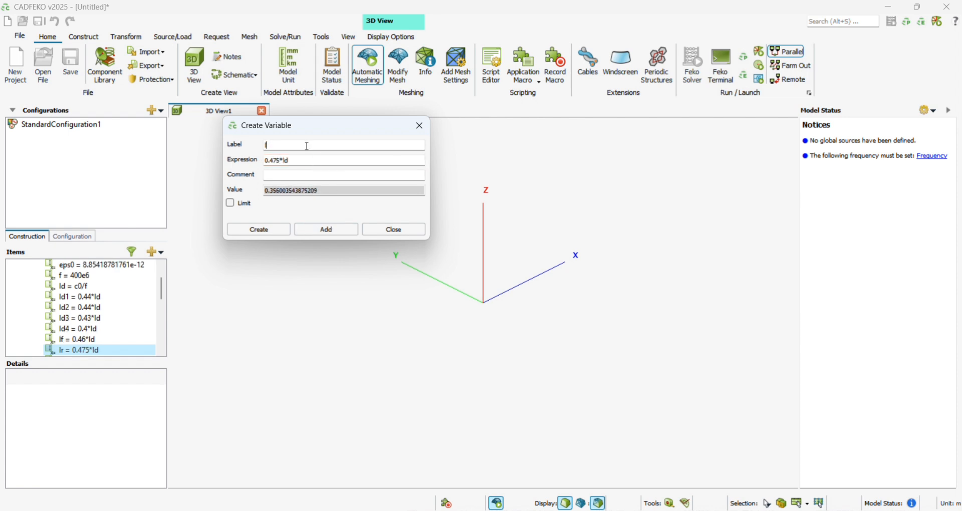
- Add the variables x1, x2 and x3, each with the expression 0.31*ld
key("BackSpace")
type("x1")
left_click(299, 160)
key("BackSpace")
key("BackSpace")
key("BackSpace")
key("BackSpace")
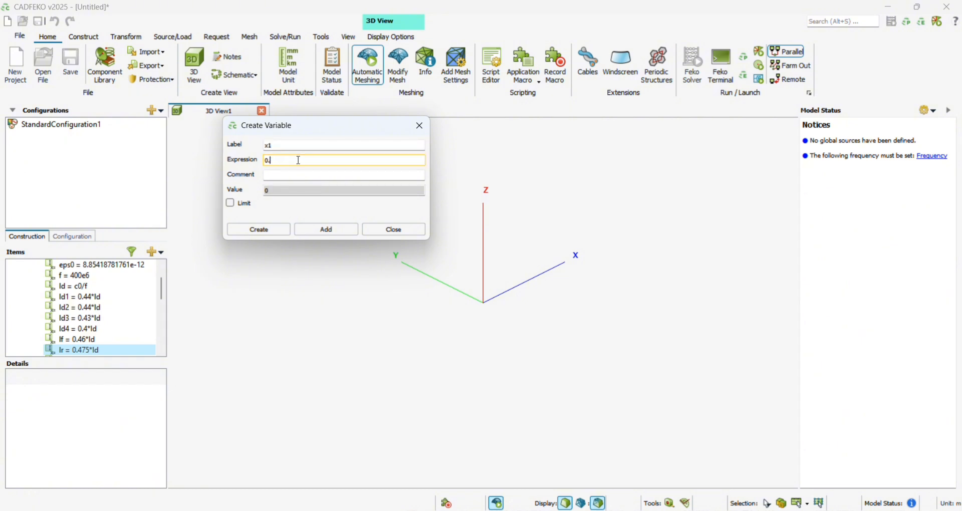
type("31*ld")
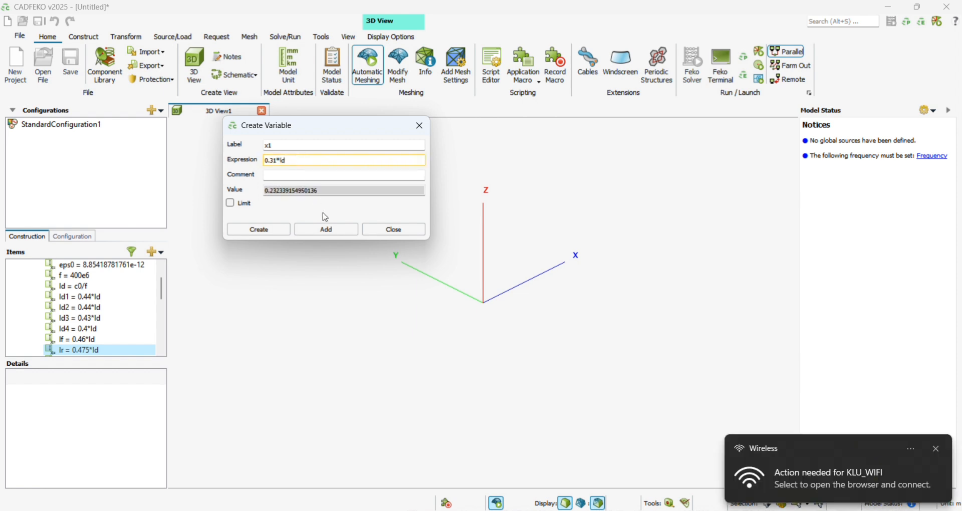
left_click(326, 229)
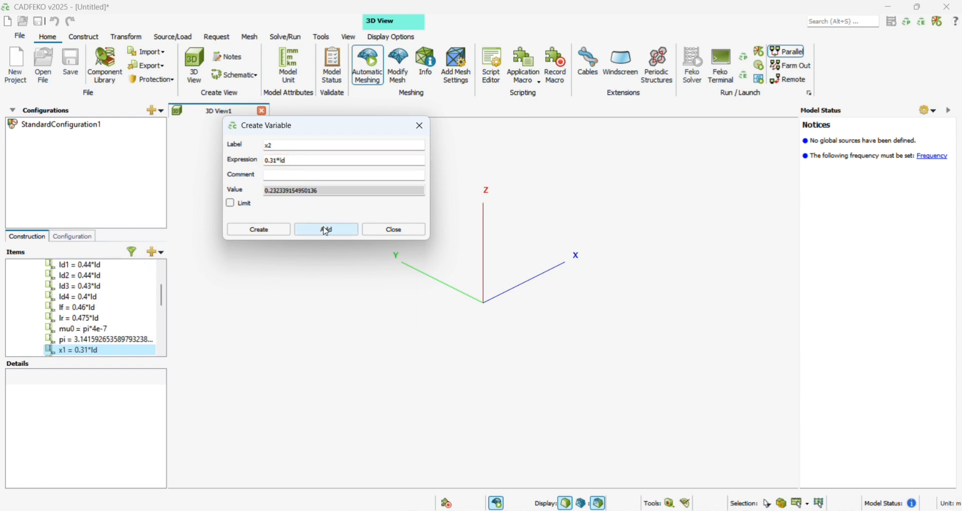
left_click(326, 230)
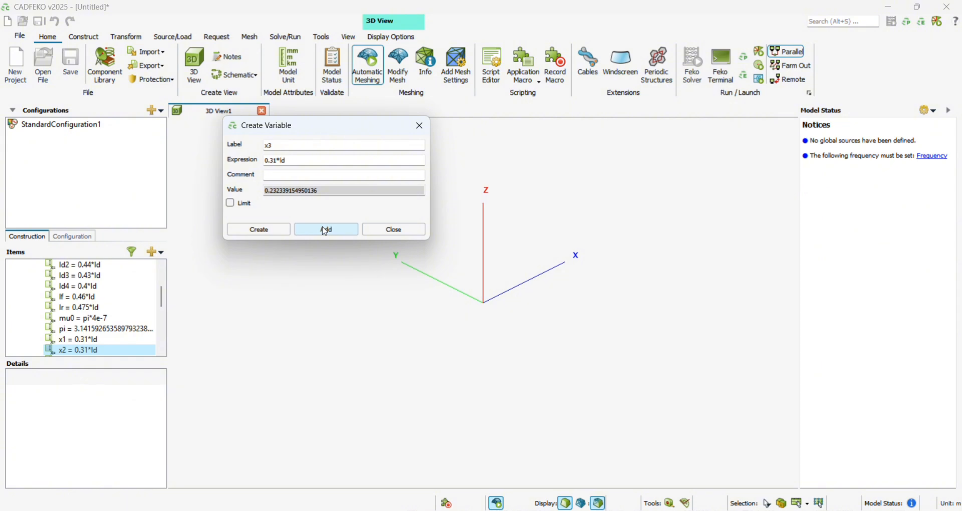
left_click(326, 232)
- Add the variable x4 with the expression 0.32*ld
left_click(276, 161)
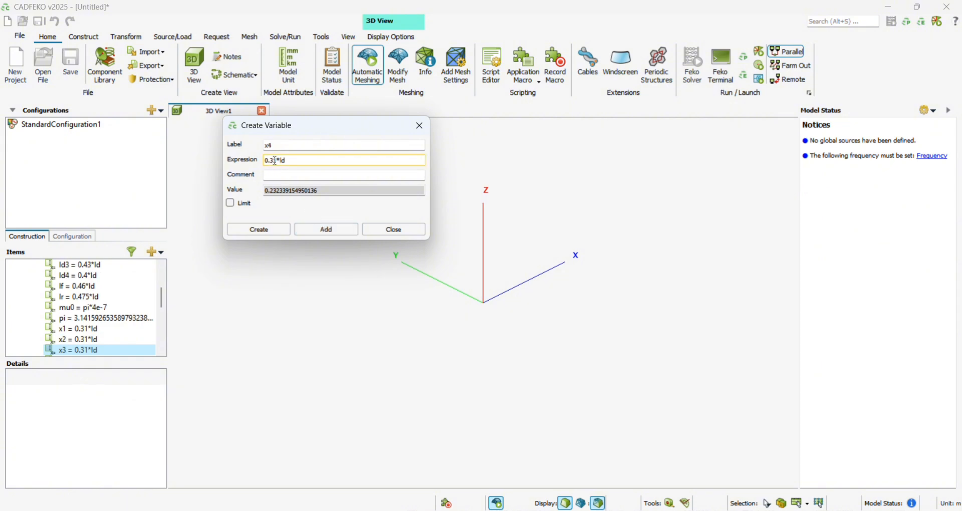
key("BackSpace")
type("2")
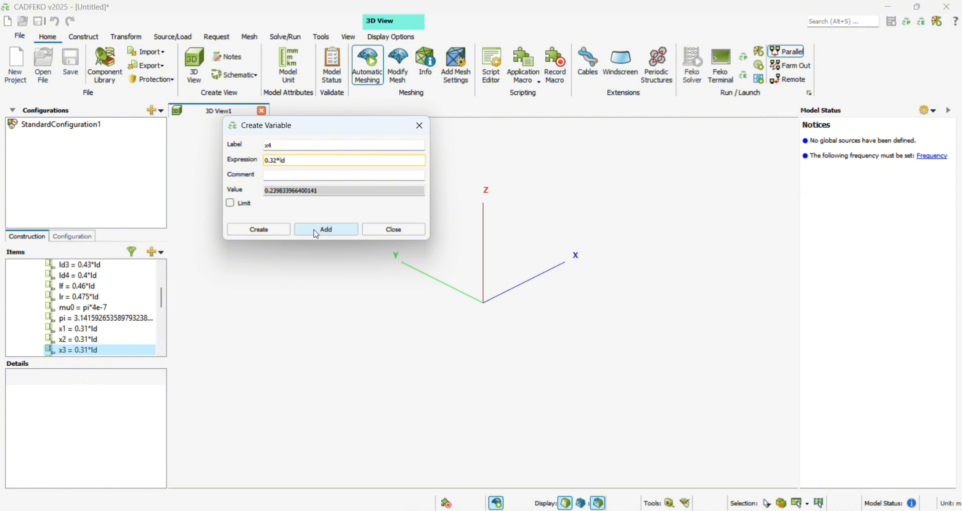
left_click(327, 230)
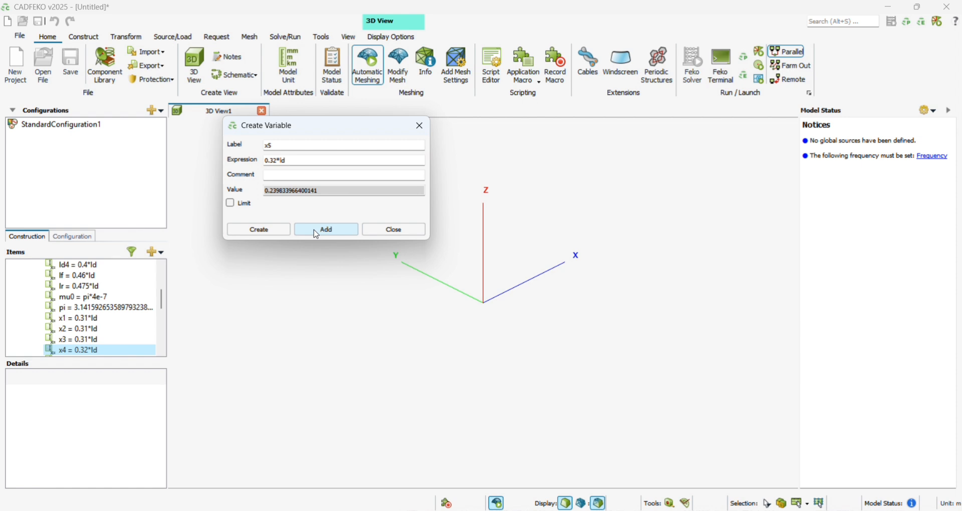
- Add a variable labelled wireRadius with the expression 1e-3 and finish creating variables
left_click_drag(162, 301, 163, 315)
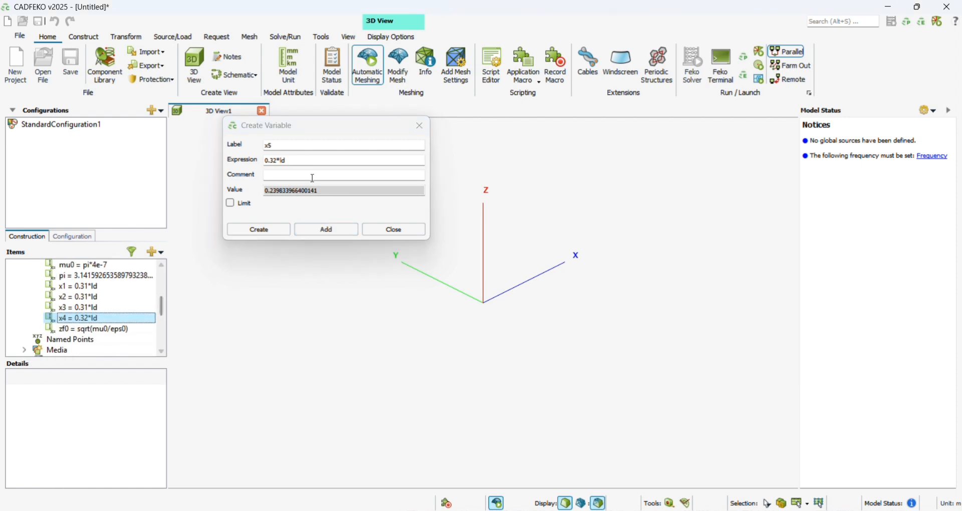
left_click(304, 146)
key("BackSpace")
key("BackSpace")
type("wir")
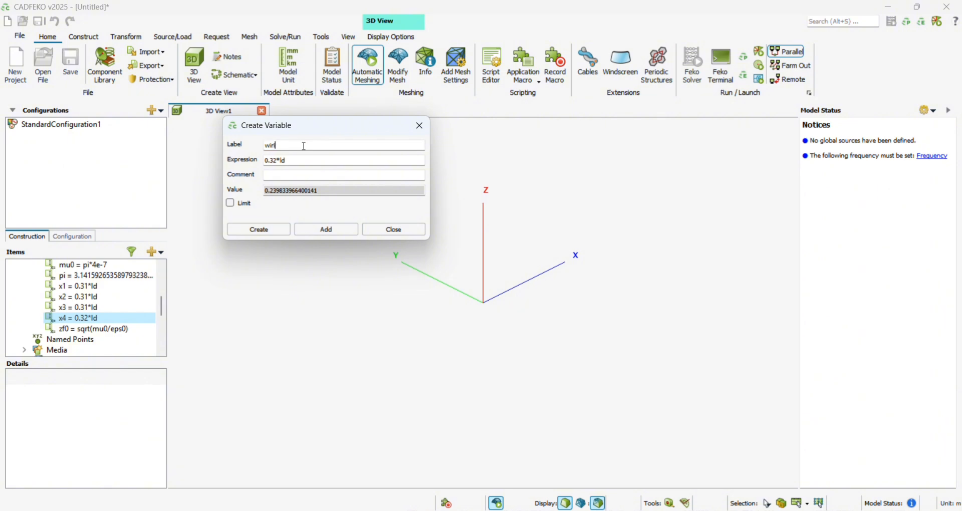
type("e")
type("Radiat")
key("BackSpace")
key("BackSpace")
key("BackSpace")
type("us")
left_click(307, 161)
key("BackSpace")
key("BackSpace")
key("BackSpace")
key("BackSpace")
key("BackSpace")
key("BackSpace")
key("BackSpace")
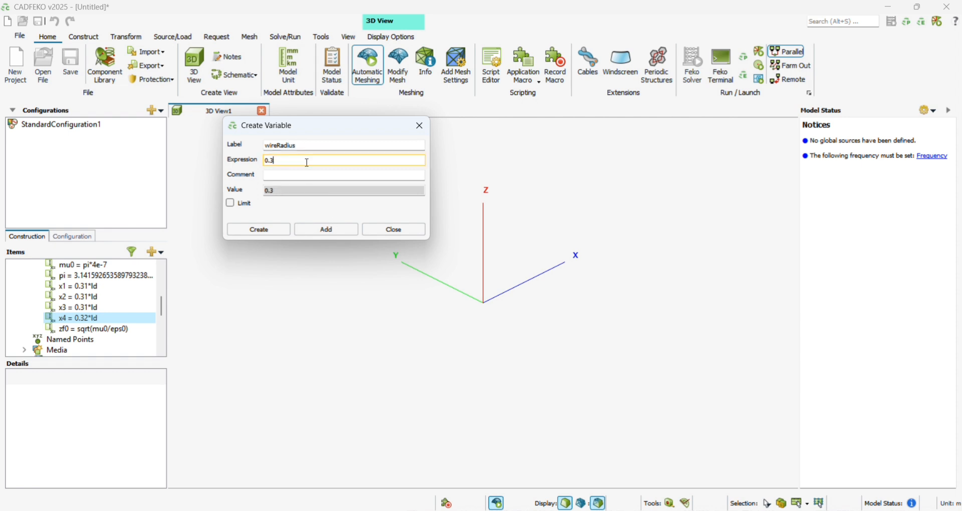
type("1e")
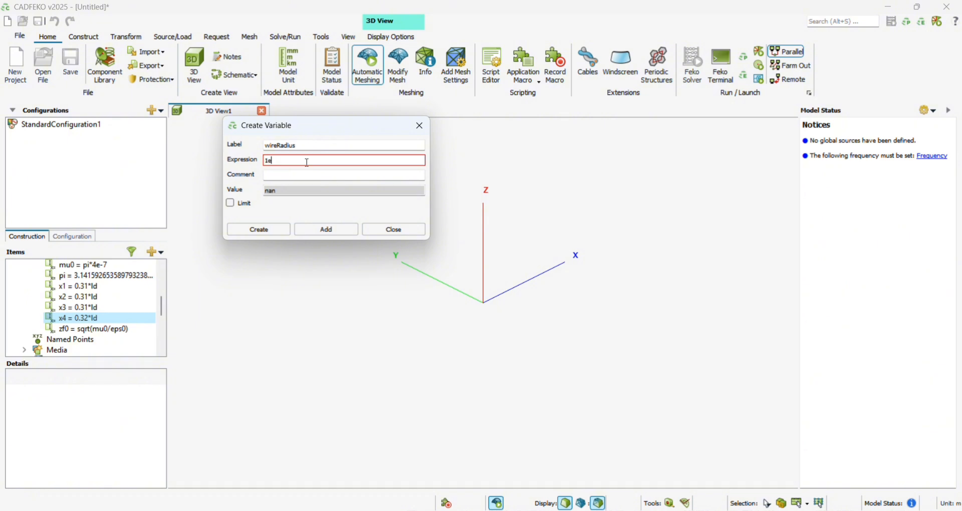
type("-3")
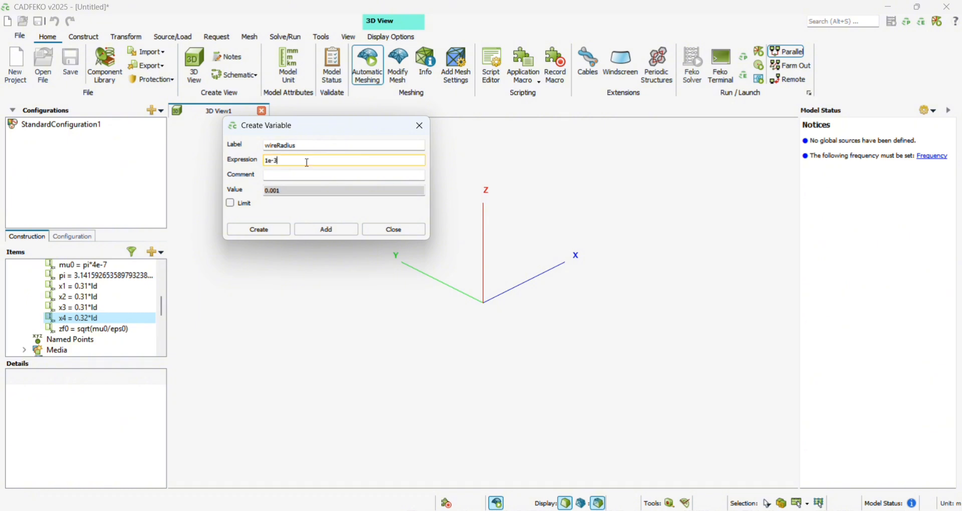
left_click(327, 231)
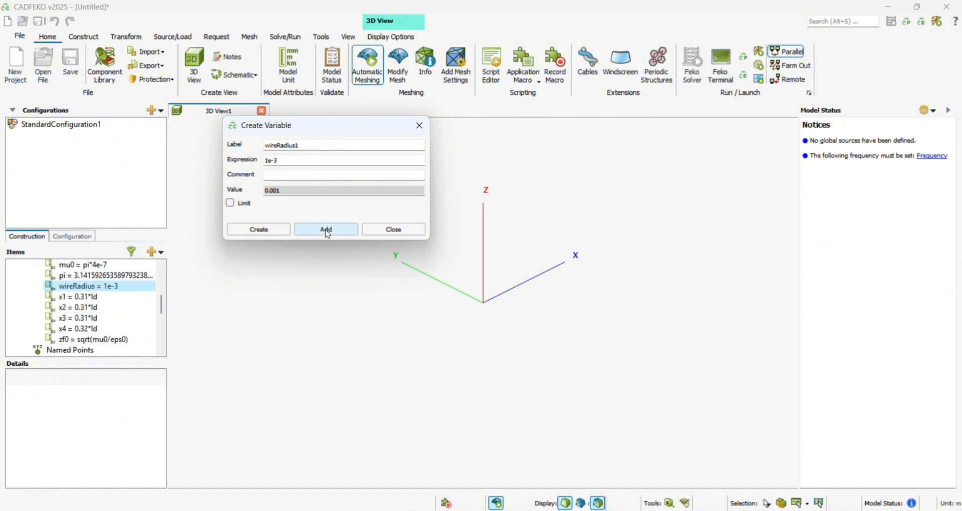
left_click(420, 126)
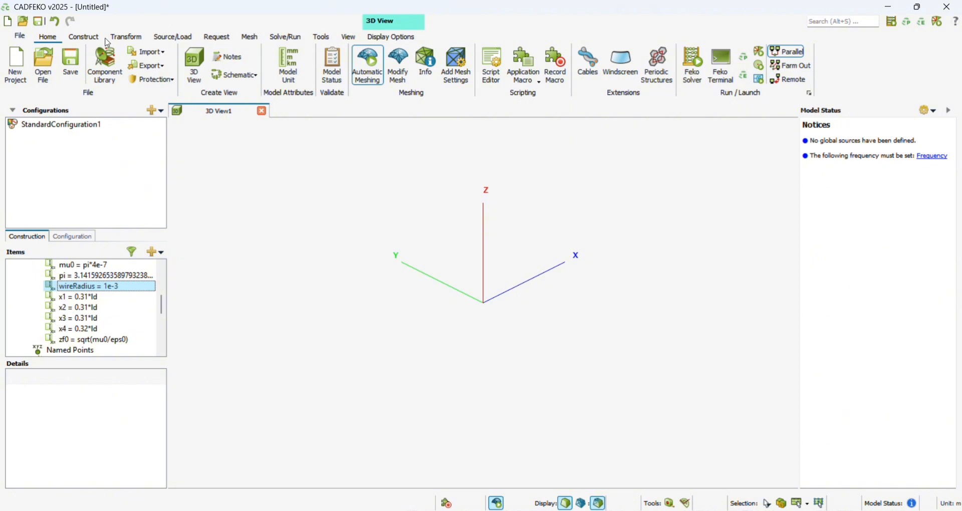
- Start a new line and set its start point V coordinate to lf/2
left_click(80, 36)
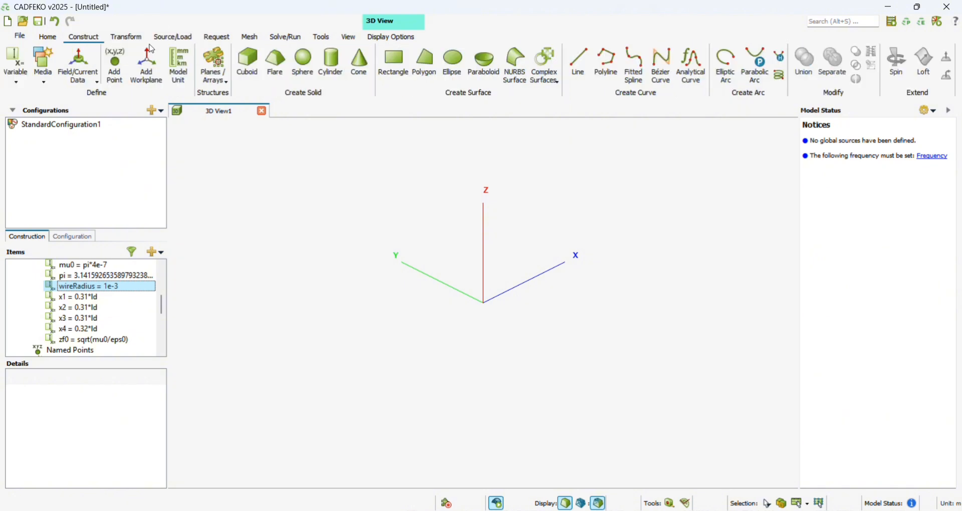
left_click(571, 68)
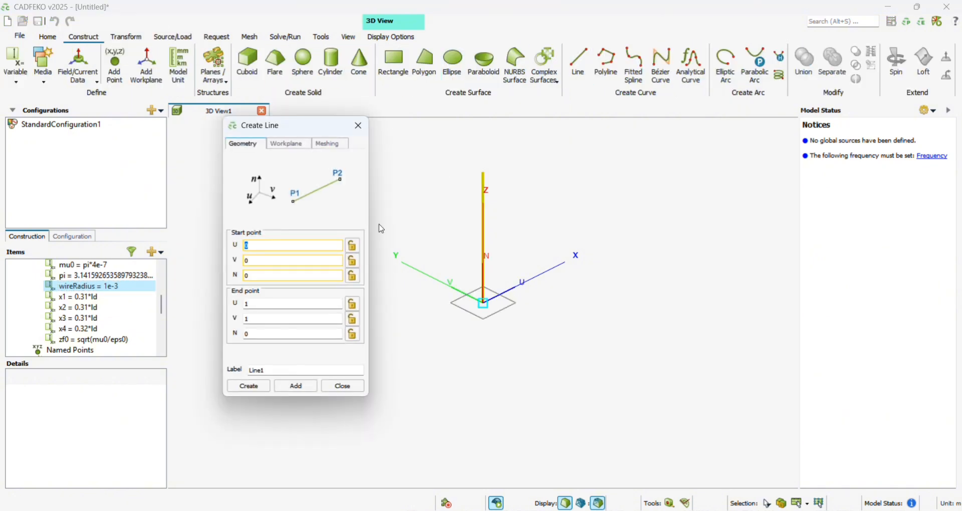
left_click(282, 261)
key("BackSpace")
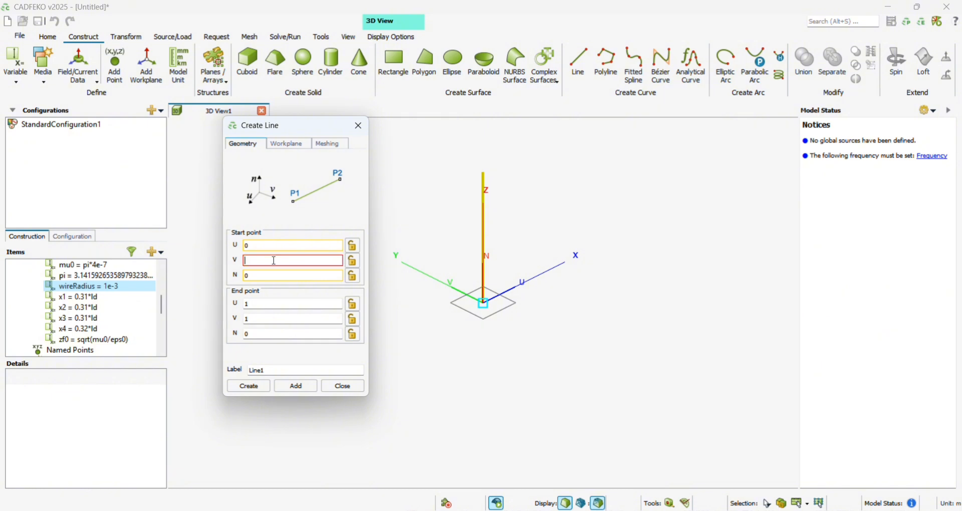
type("(")
type("d")
type("/")
type("2")
- Set the line's end point V coordinate to -lf/2
left_click(258, 319)
key("BackSpace")
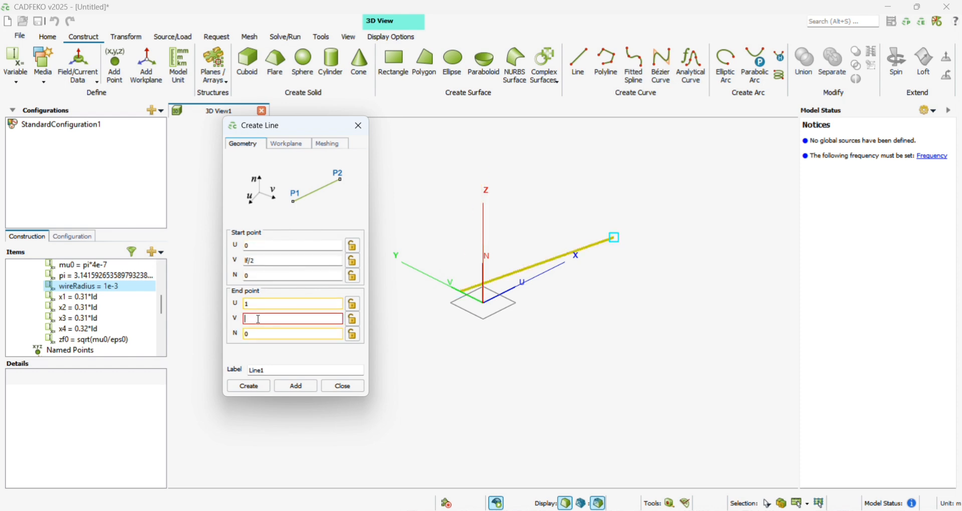
type("ld")
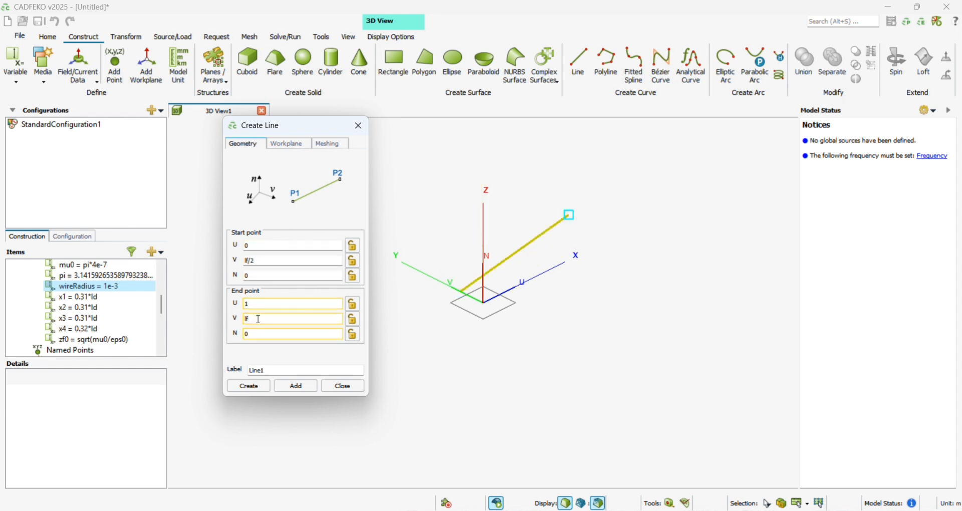
type("/2")
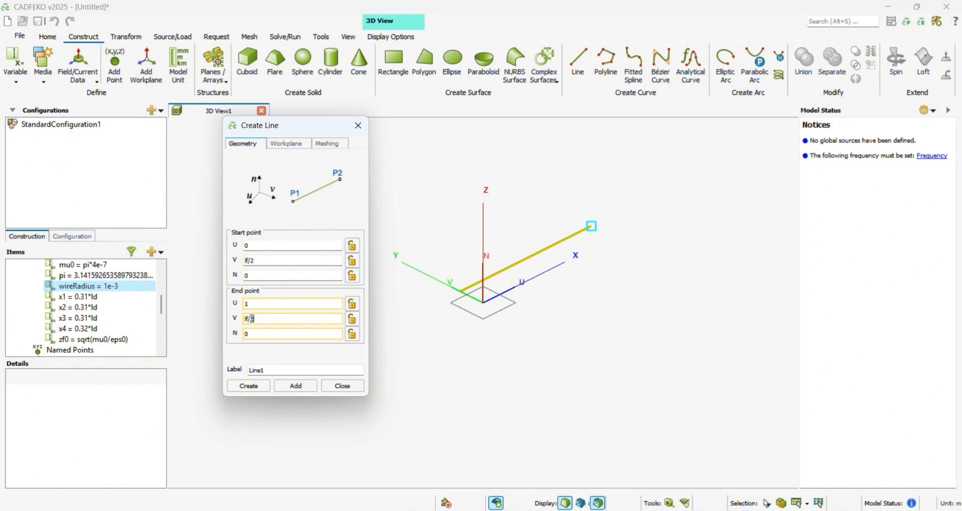
key("Home")
type("-")
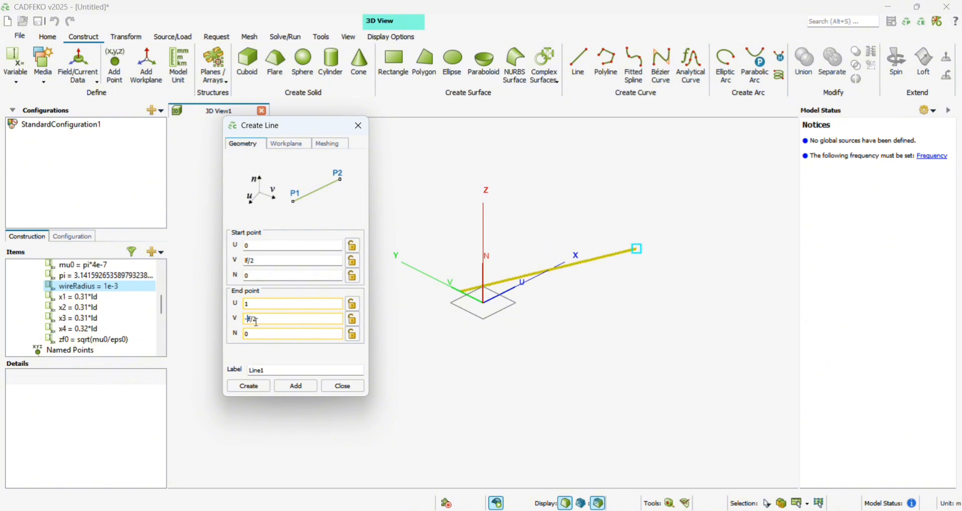
left_click(252, 319)
type("1")
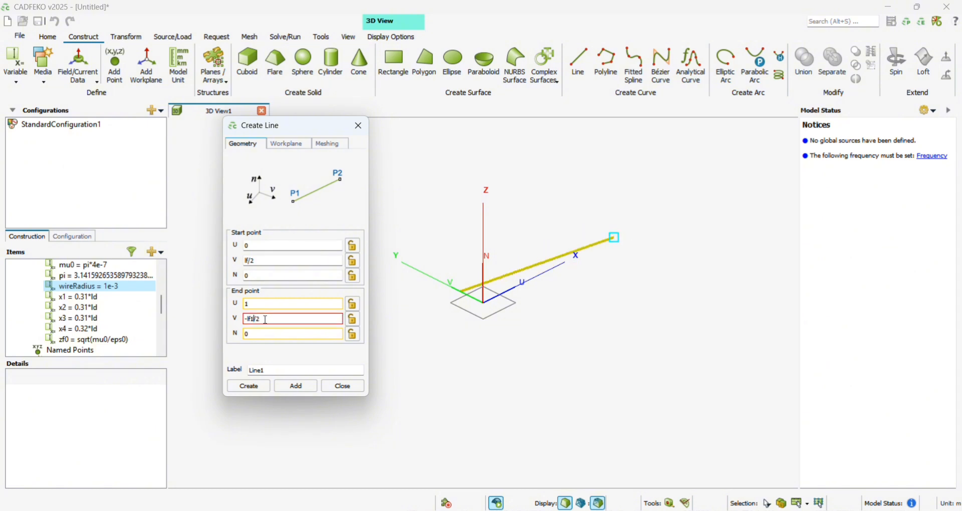
left_click(253, 260)
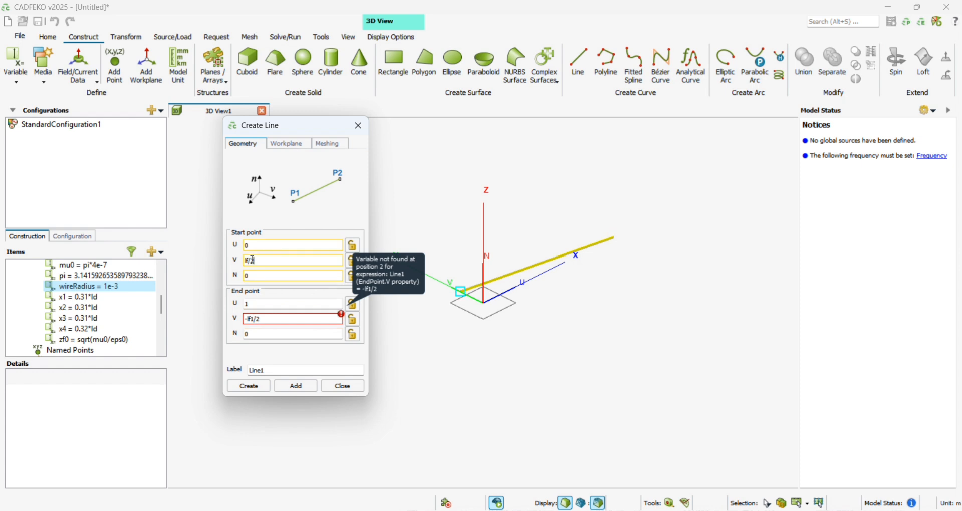
type("1")
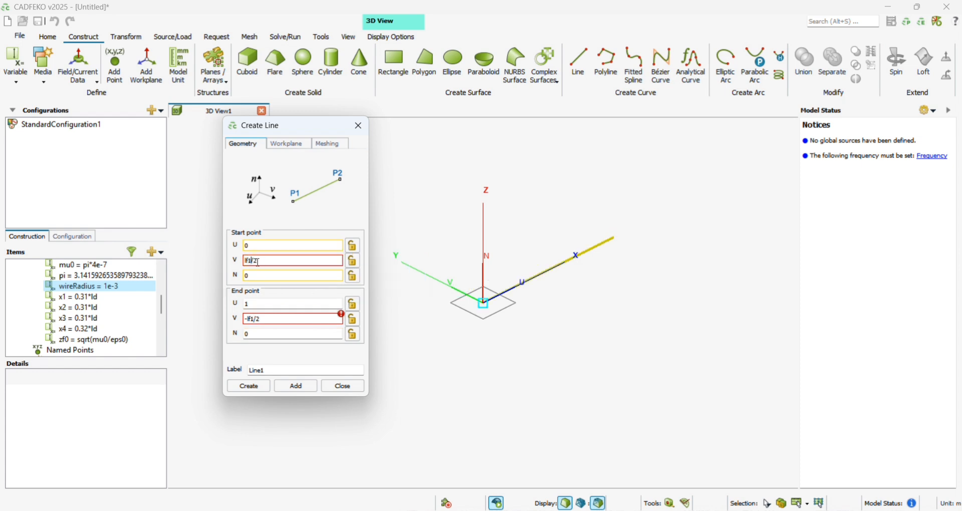
key("BackSpace")
left_click(254, 319)
key("BackSpace")
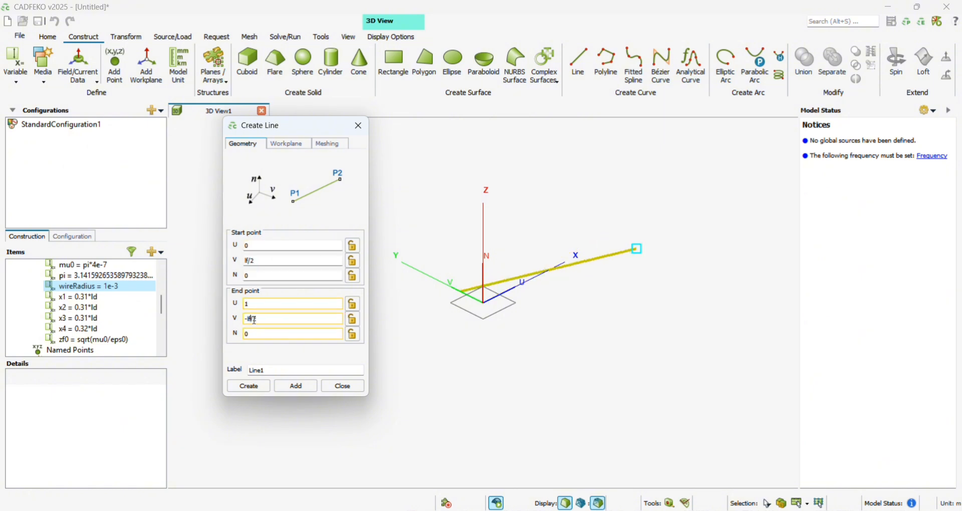
- Create the line, then reopen it and set its end point U coordinate to 0
left_click(249, 387)
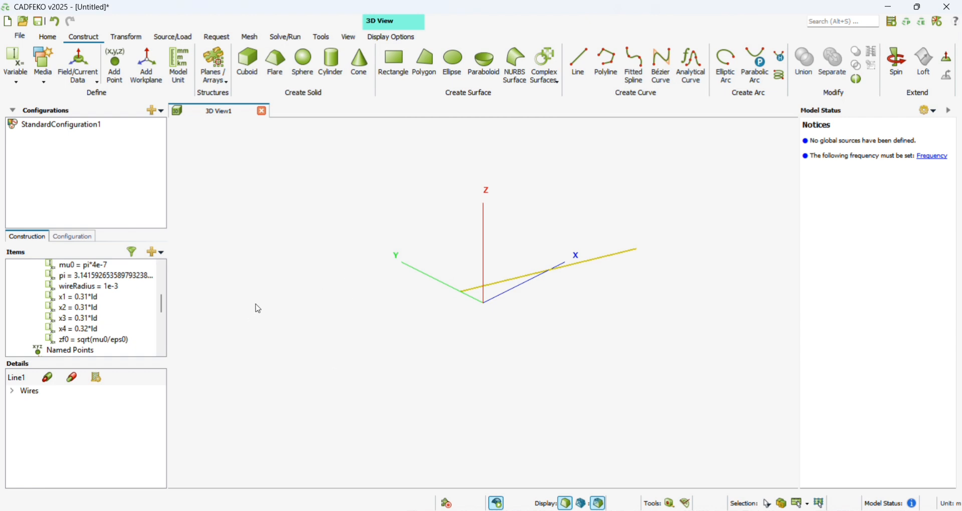
key("Return")
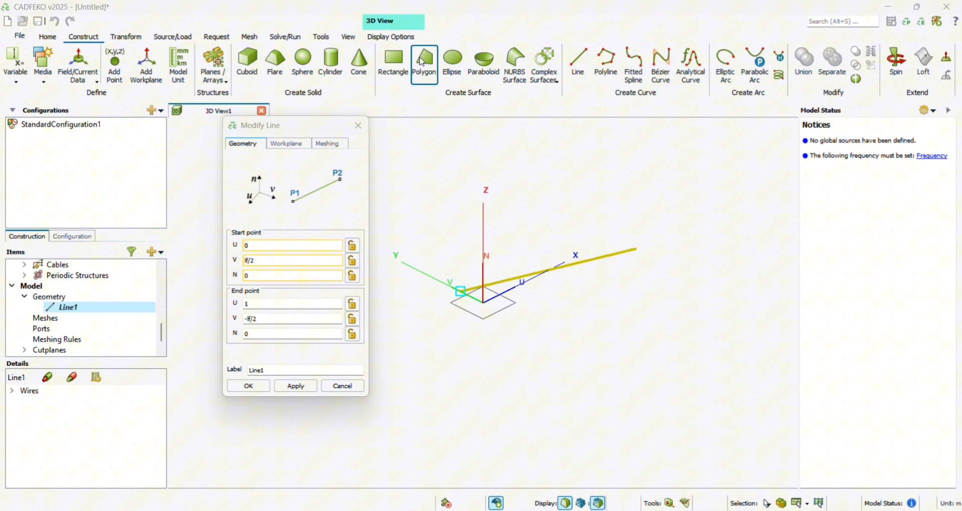
double_click(284, 303)
type("0")
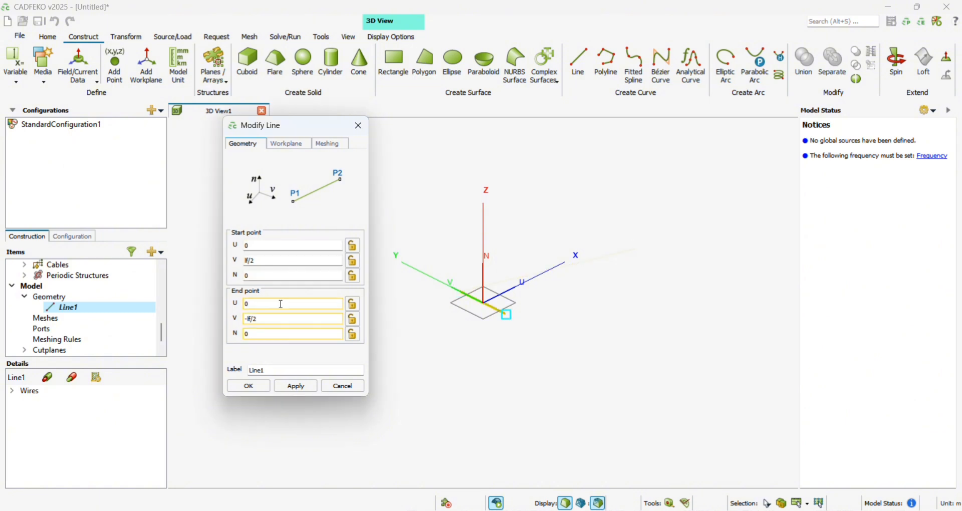
left_click(266, 390)
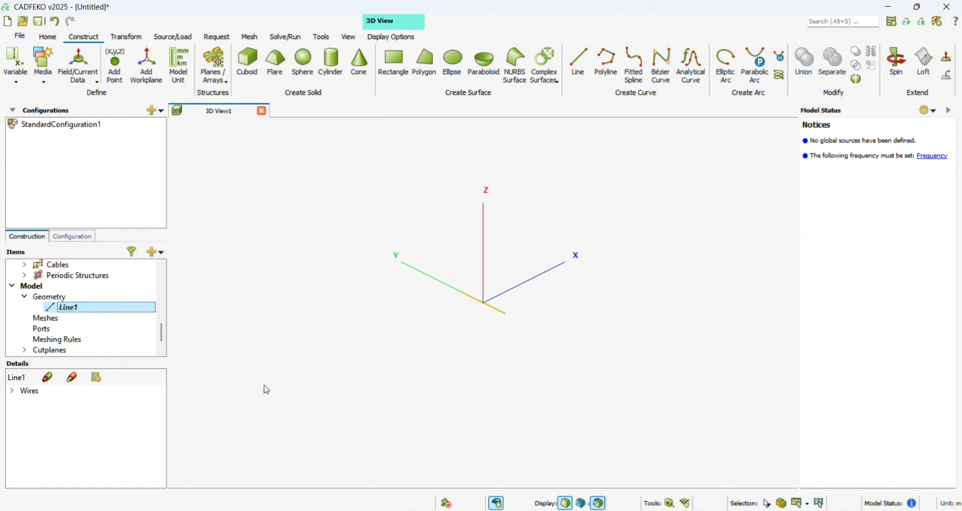
- Start a second line with the U coordinate of both its start and end points set to x1
left_click(351, 42)
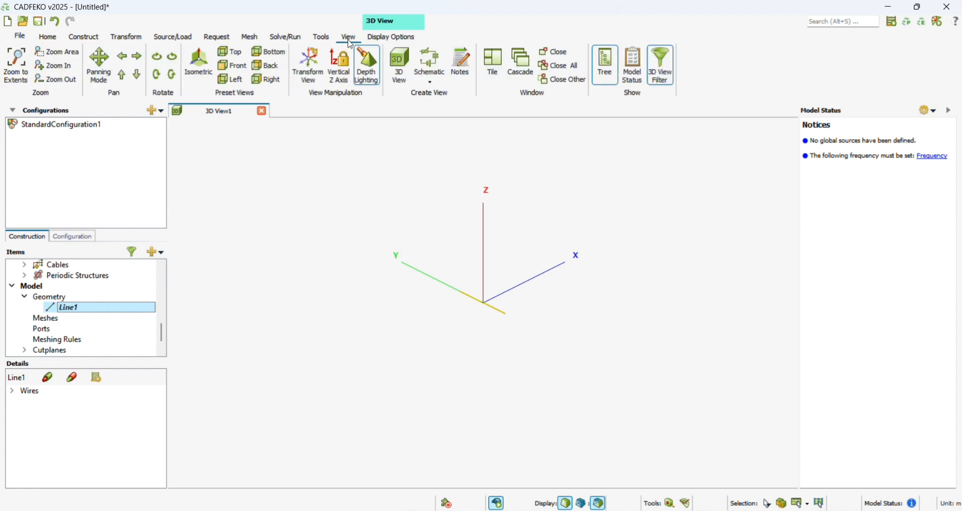
left_click(17, 69)
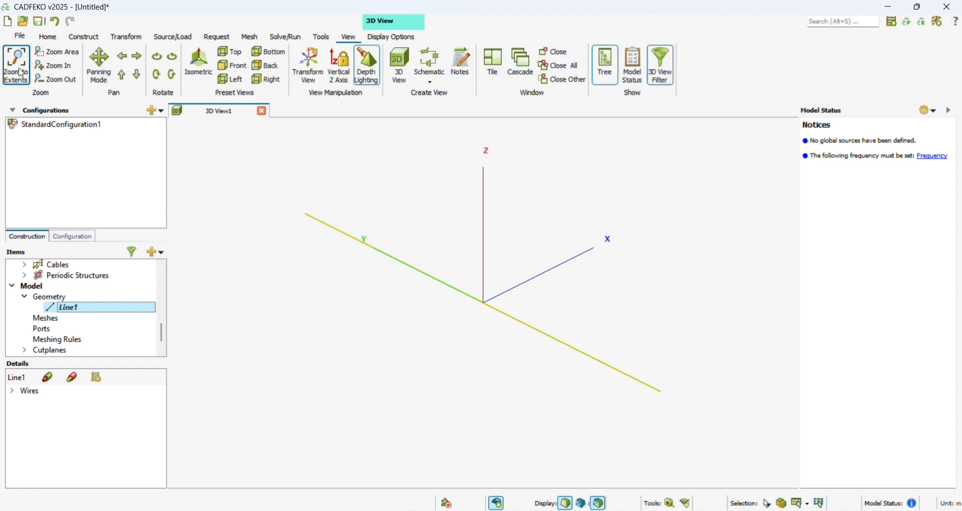
left_click(93, 38)
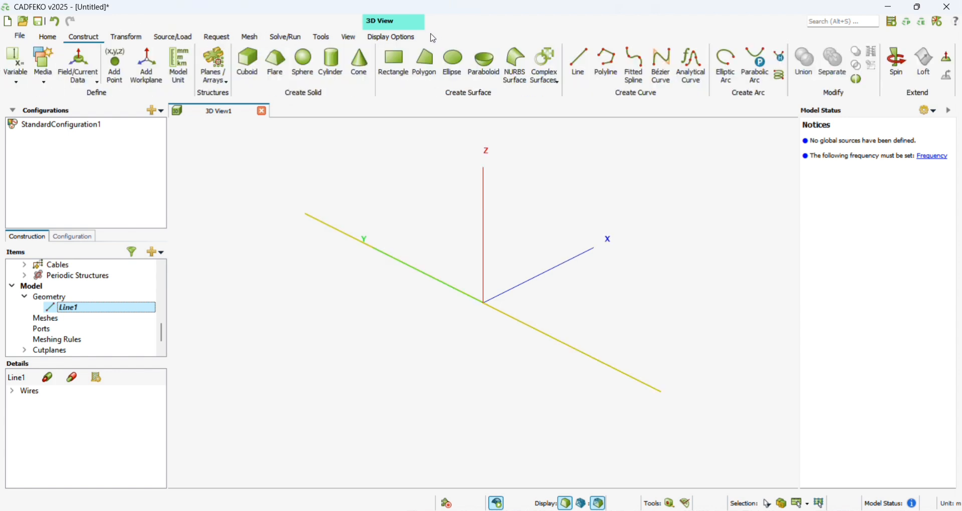
left_click(580, 64)
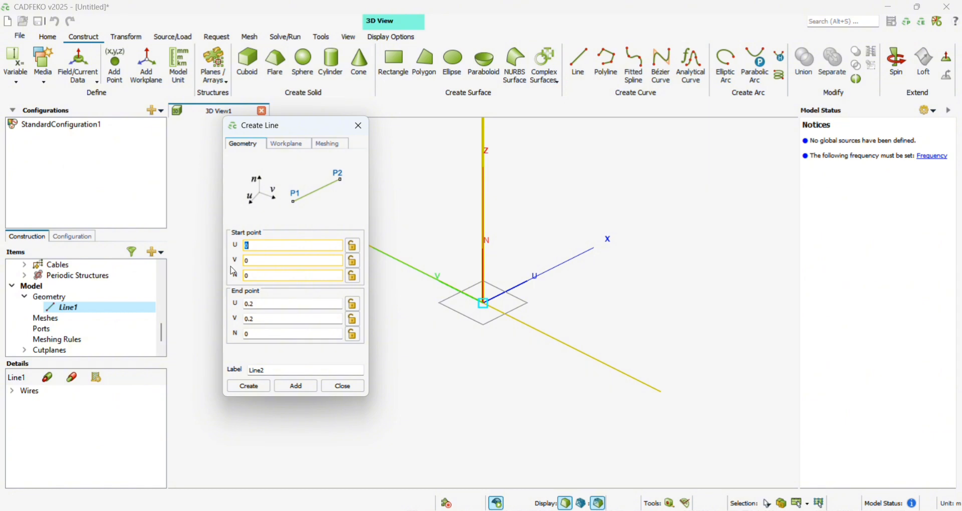
type("x1")
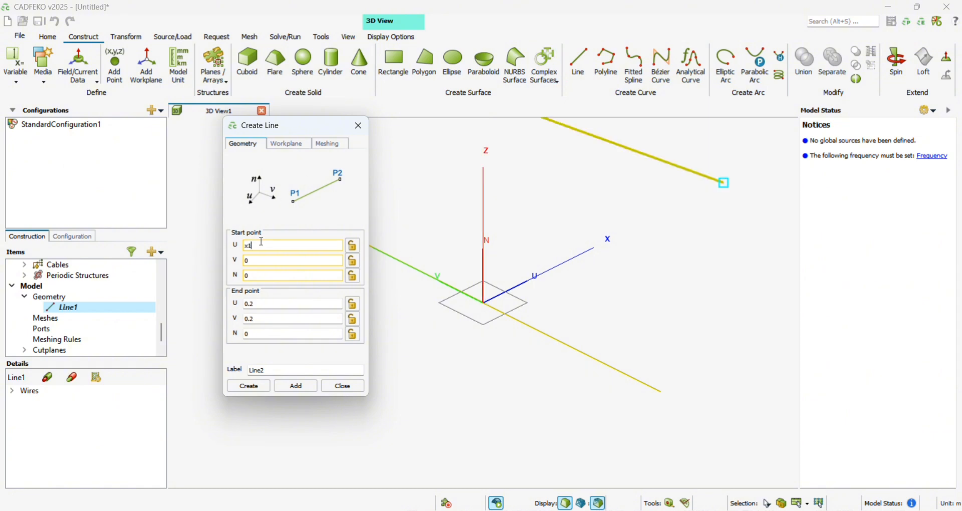
left_click(265, 305)
key("BackSpace")
key("BackSpace")
key("BackSpace")
type("x1")
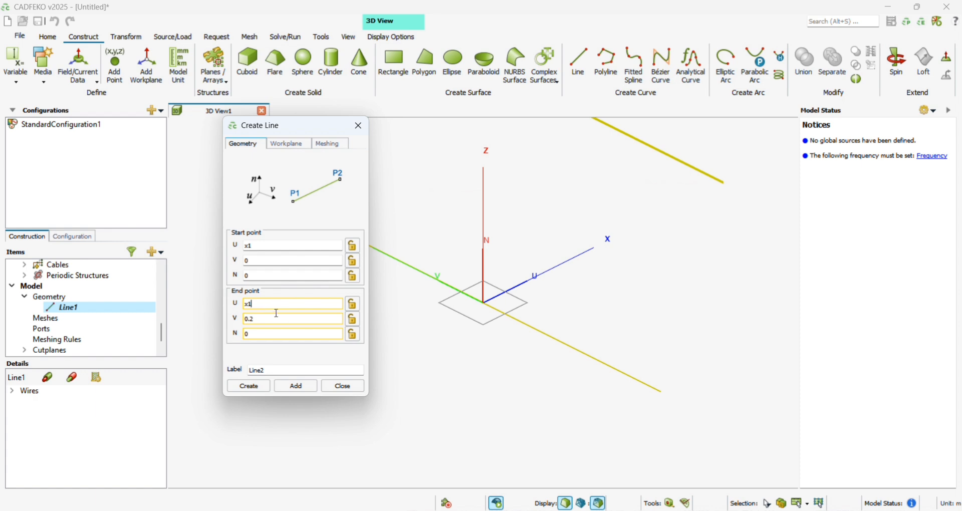
- Set the second line's end point V coordinate to -ld1/2
left_click(272, 319)
key("BackSpace")
key("BackSpace")
key("BackSpace")
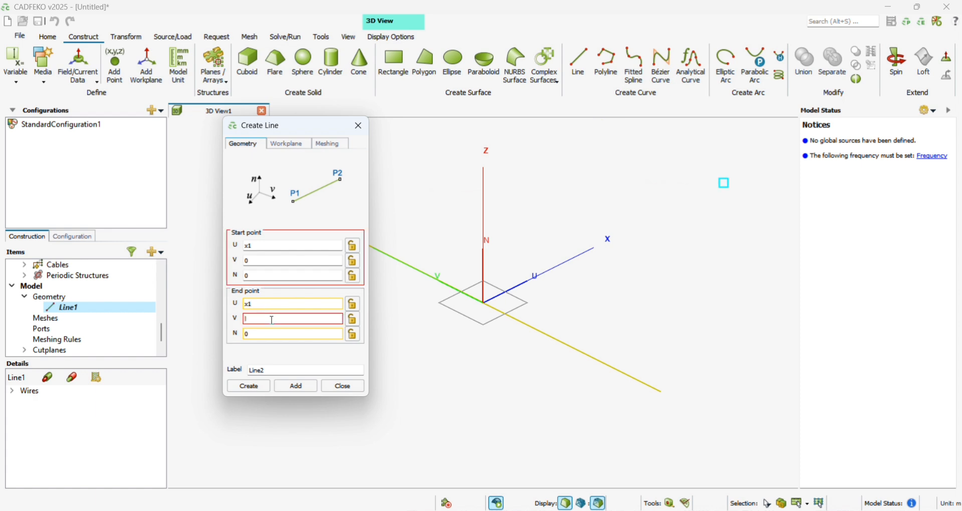
type("ld")
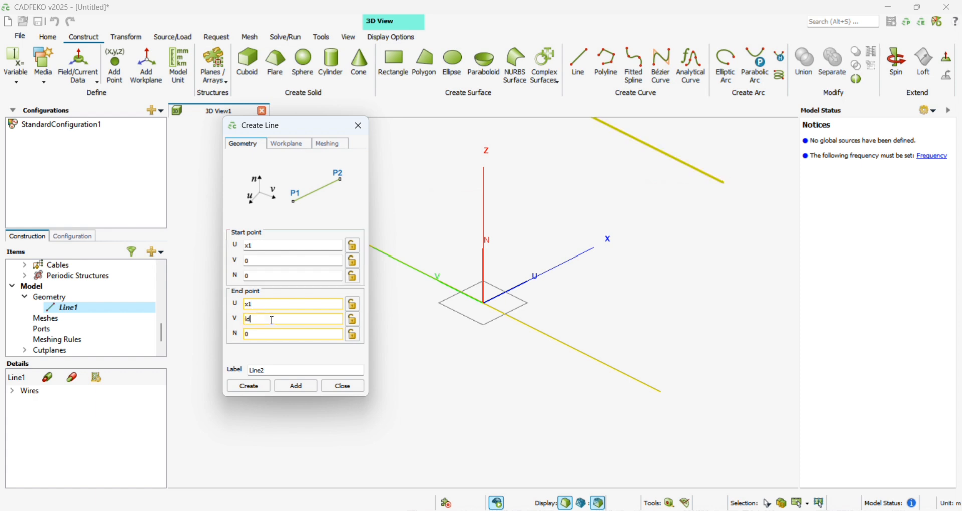
type("1/")
type("2")
type("-")
- Set the second line's start point V coordinate to ld1/2 and add the line to the model
left_click(267, 261)
type("ld")
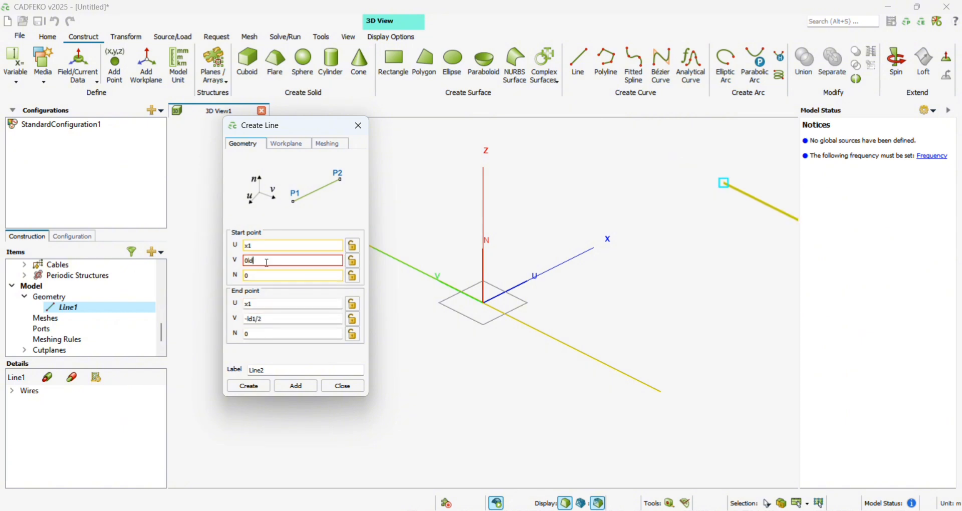
key("Home")
key("Delete")
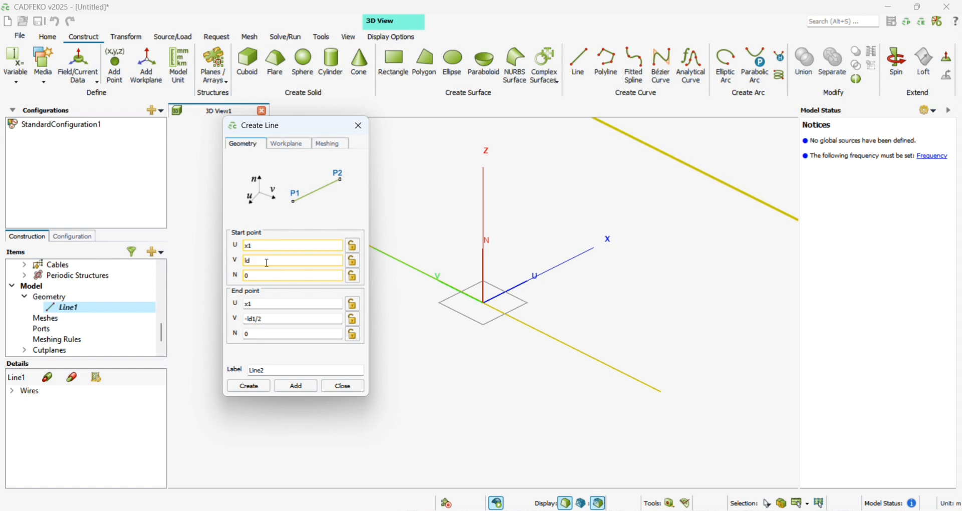
type("1/2")
left_click(296, 386)
- Set the U coordinate of the third line's start and end points to x1+x2
left_click(281, 249)
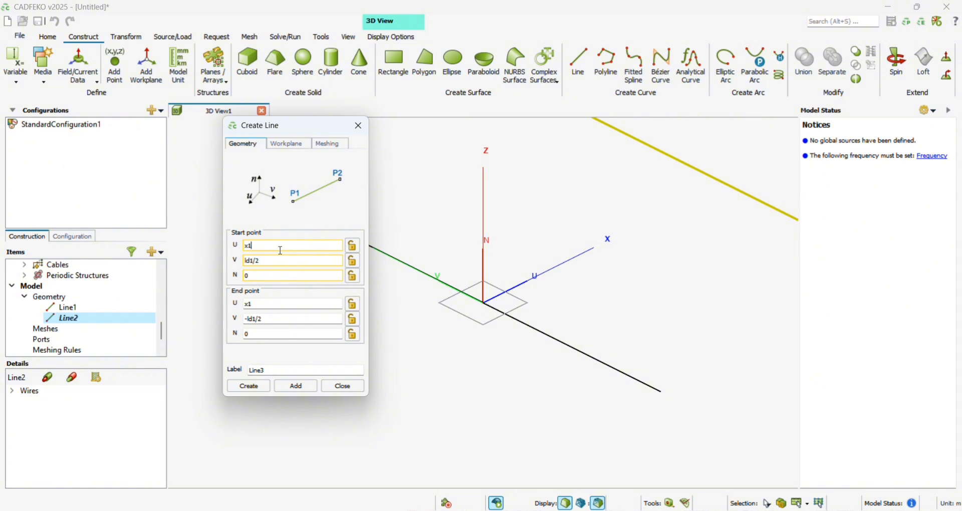
type("+x2")
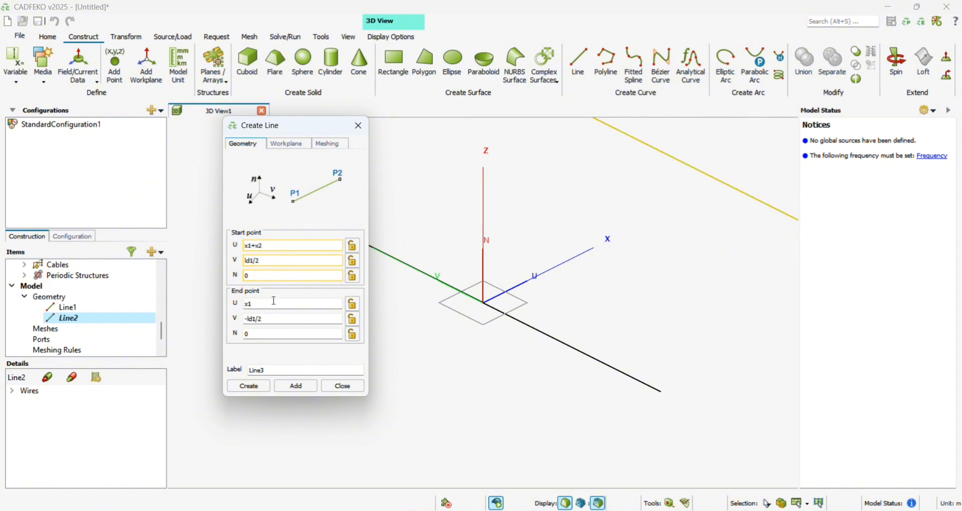
left_click(272, 304)
type("+x2")
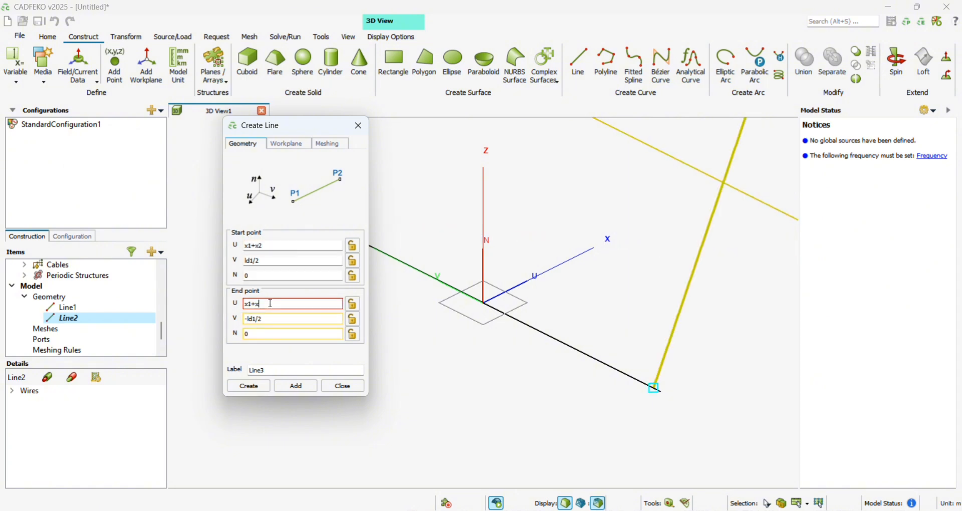
- Set the third line's V coordinates to ld2/2 at the start and -ld2/2 at the end, and add the line
left_click(271, 260)
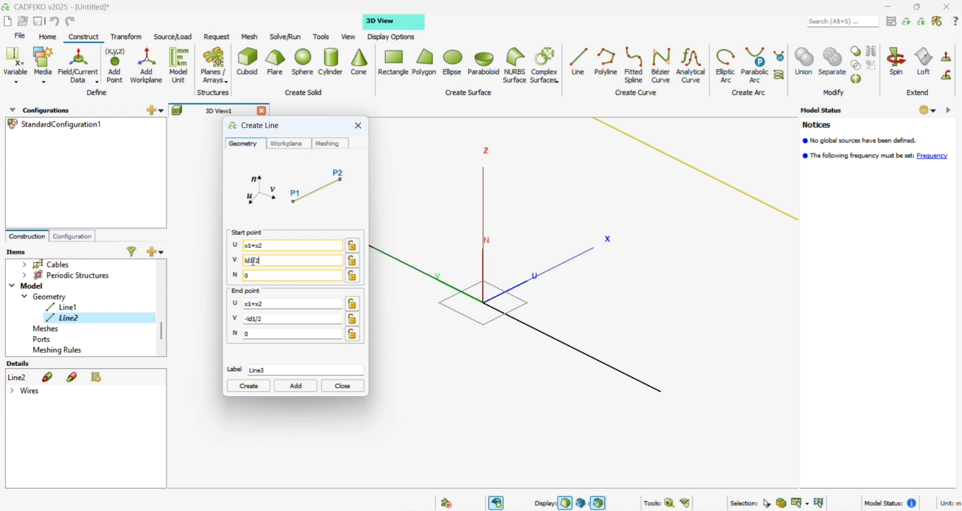
left_click(254, 262)
key("BackSpace")
type("2")
left_click(256, 319)
key("BackSpace")
type("2")
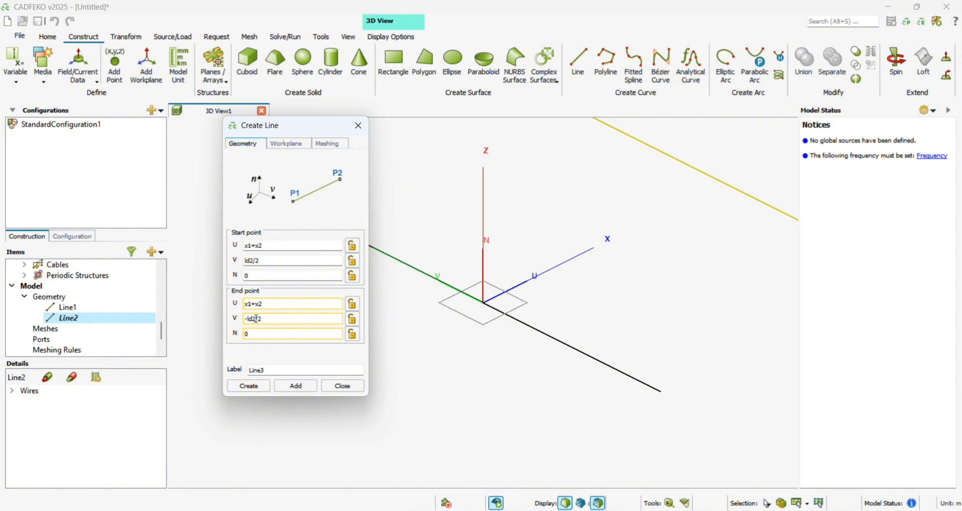
left_click(299, 386)
- Set the U coordinate of the fourth line's start and end points to x1+x2+x3
left_click(278, 247)
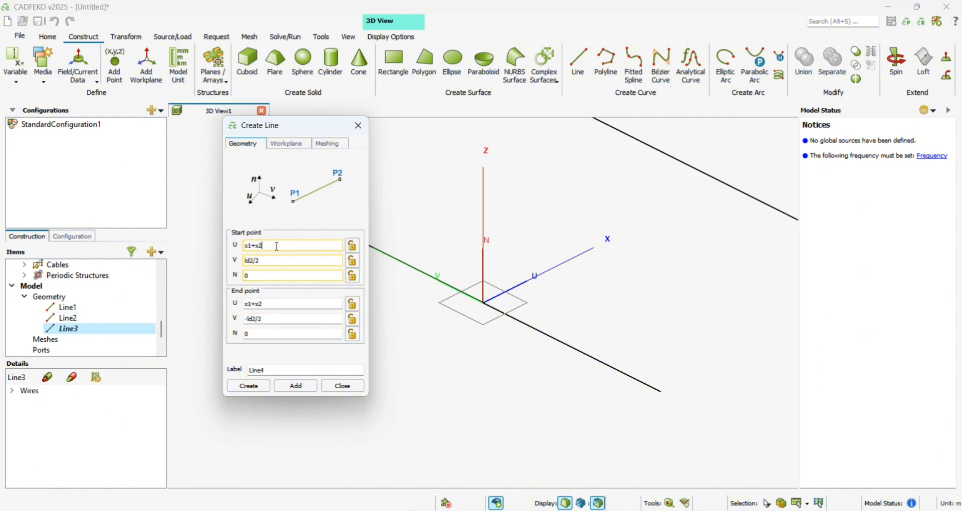
type("+x")
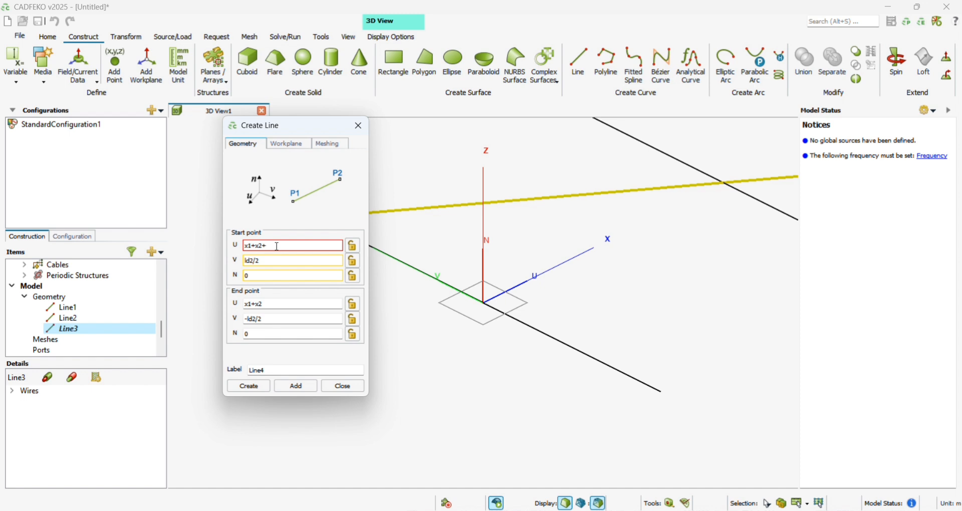
type("3")
left_click(273, 305)
type("+")
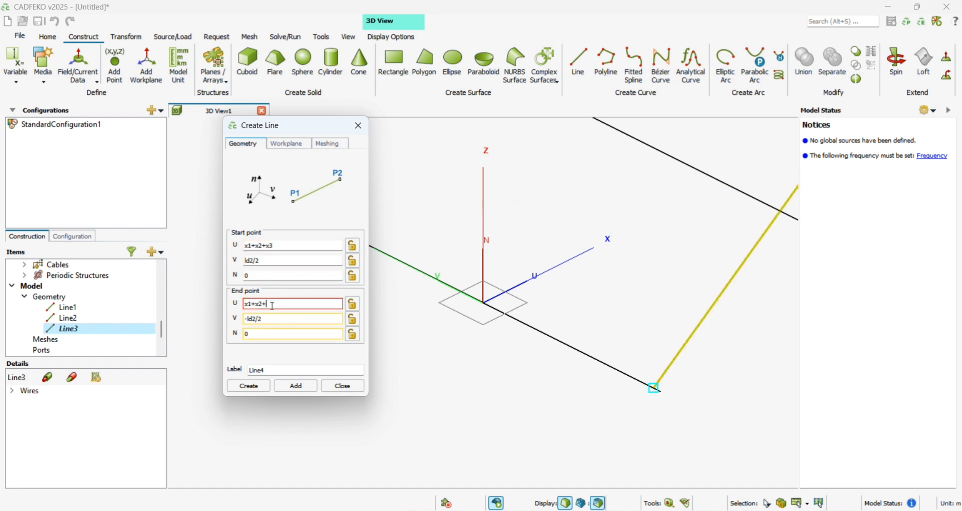
type("x3")
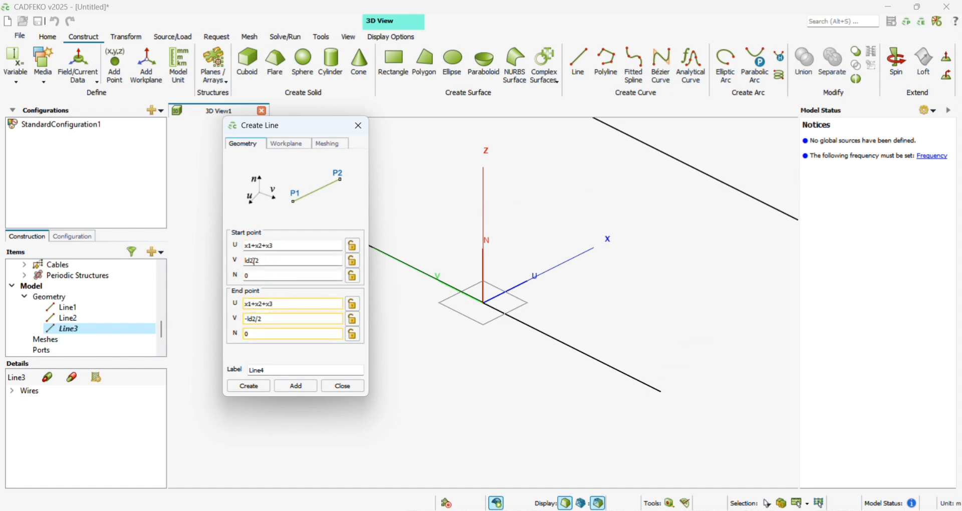
- Set the fourth line's V coordinates to ld3/2 at the start and -ld3/2 at the end, and add the line
left_click(254, 262)
key("BackSpace")
type("3")
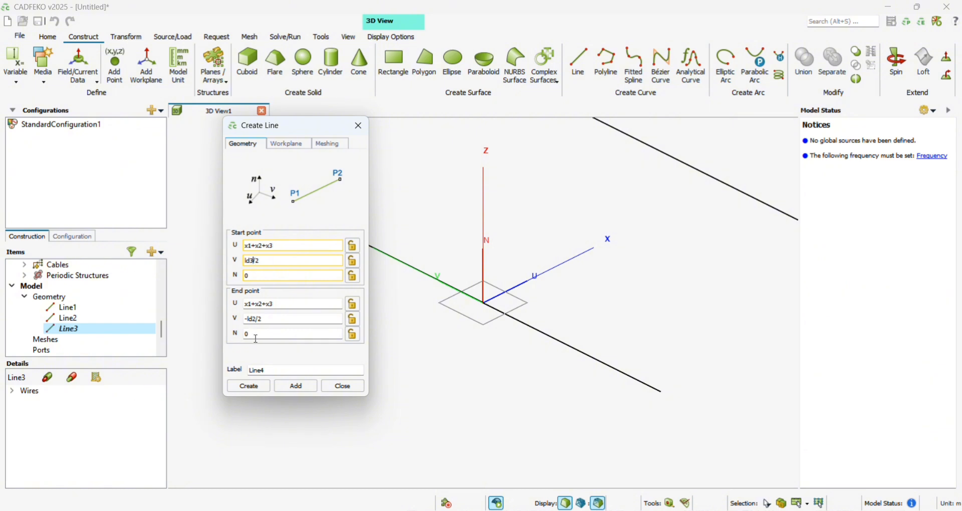
left_click(256, 319)
key("BackSpace")
type("3")
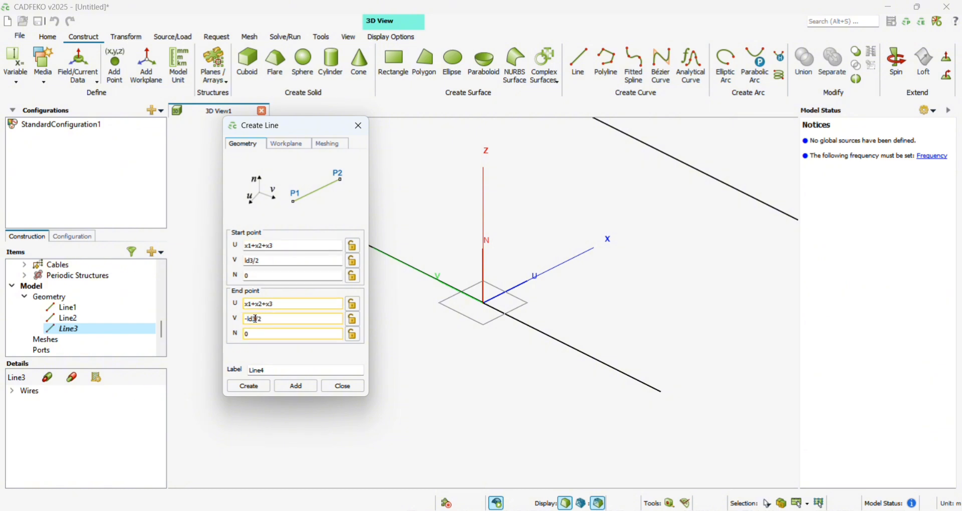
left_click(296, 386)
- Set the U coordinate of the fifth line's start and end points to x1+x2+x3+x4
left_click(292, 245)
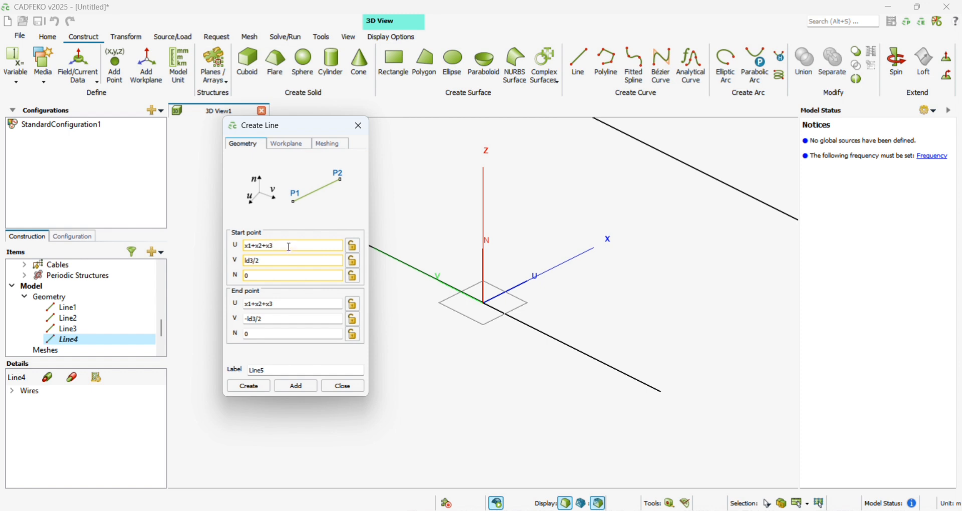
type("+x")
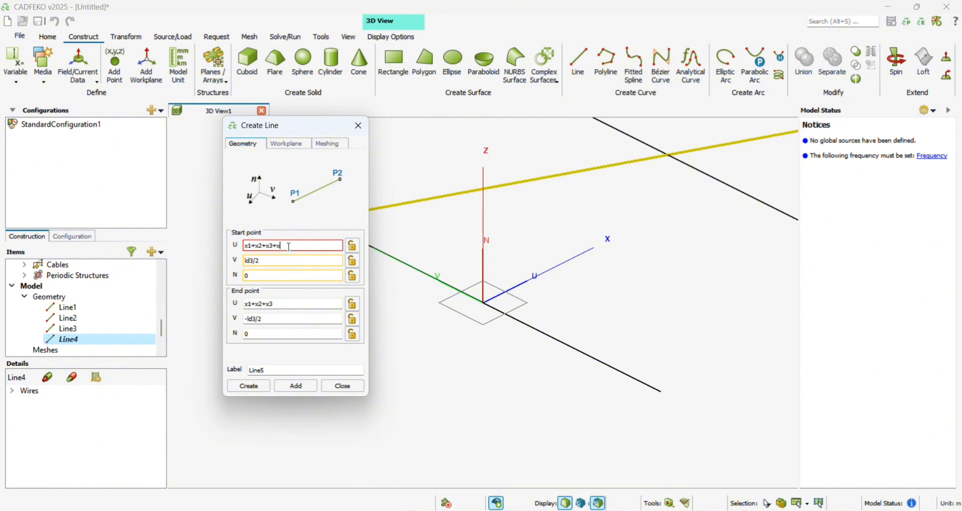
type("4")
left_click(292, 309)
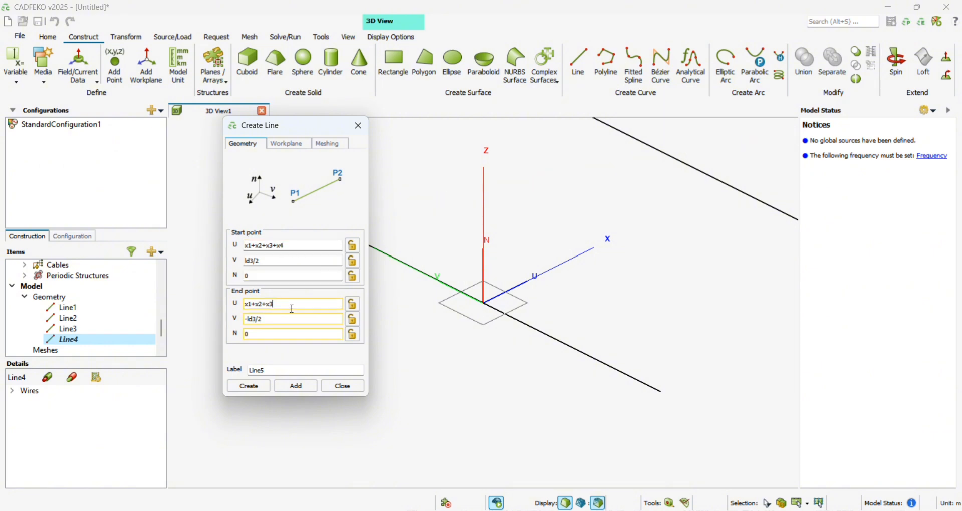
type("+x4")
- Set the fifth line's V coordinates to ld4/2 at the start and -ld4/2 at the end, and add the line
left_click(252, 261)
key("BackSpace")
type("4")
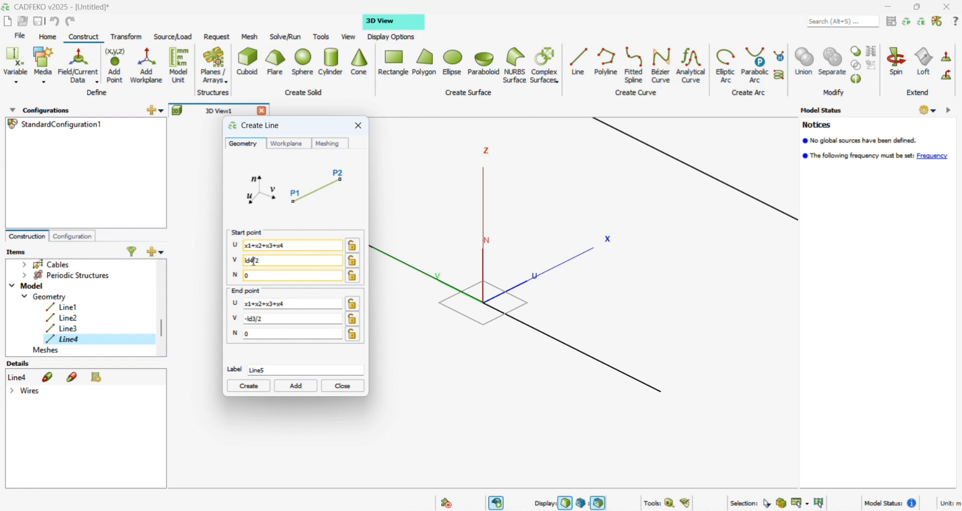
left_click(257, 321)
key("BackSpace")
type("4")
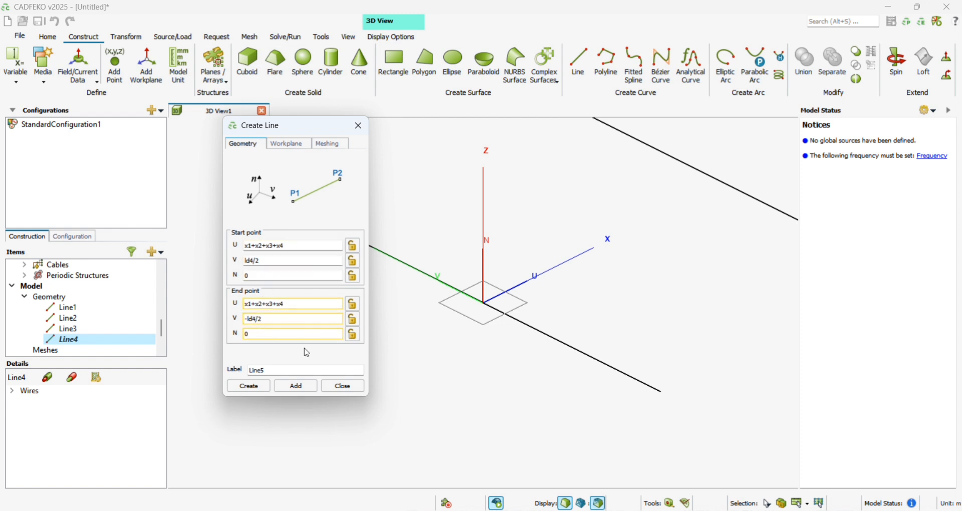
left_click(298, 389)
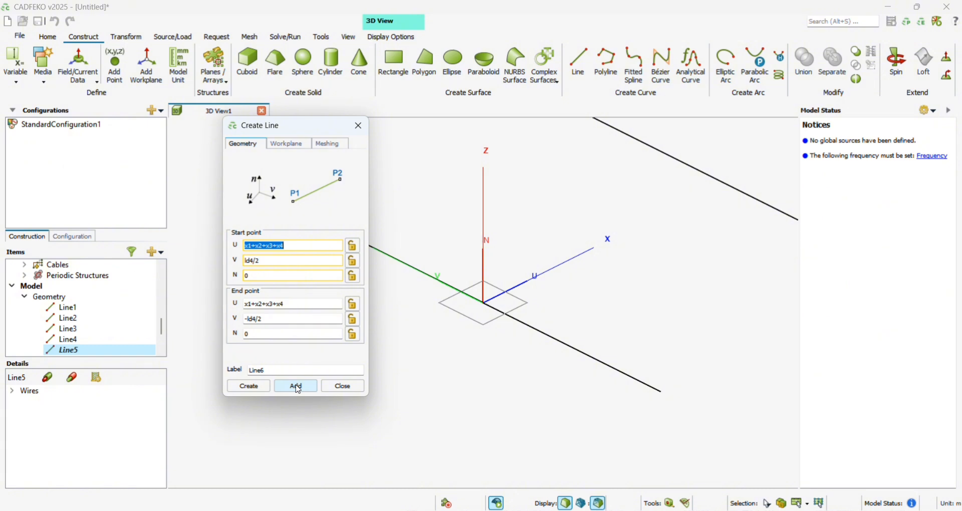
- Set the U coordinate of the sixth line's start and end points to -ld/4
left_click(434, 27)
left_click(308, 245)
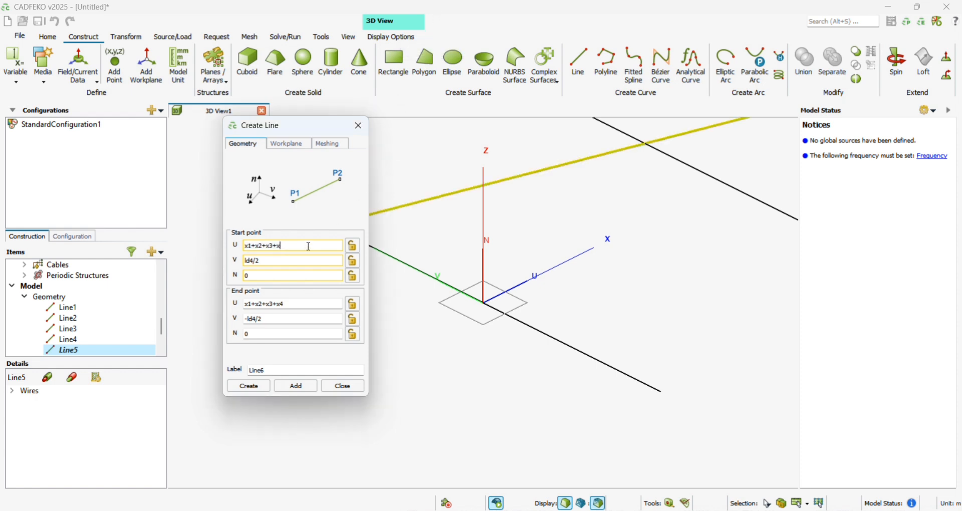
key("ctrl+a")
key("BackSpace")
type("-ld/4")
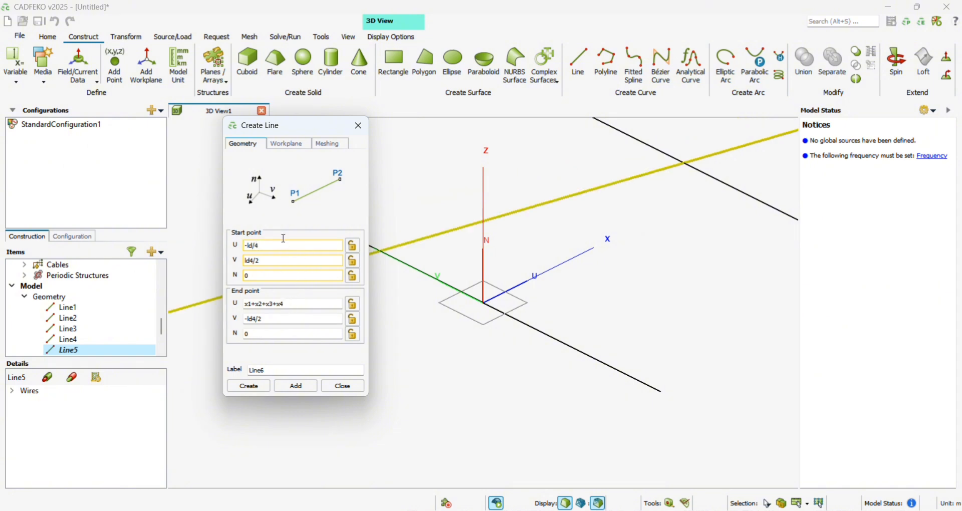
left_click(287, 304)
key("BackSpace")
key("BackSpace")
key("BackSpace")
key("BackSpace")
key("BackSpace")
key("BackSpace")
key("BackSpace")
- Set the sixth line's V coordinates to lr/2 at the start and -lr/2 at the end, and create the line
key("BackSpace")
key("BackSpace")
key("BackSpace")
key("BackSpace")
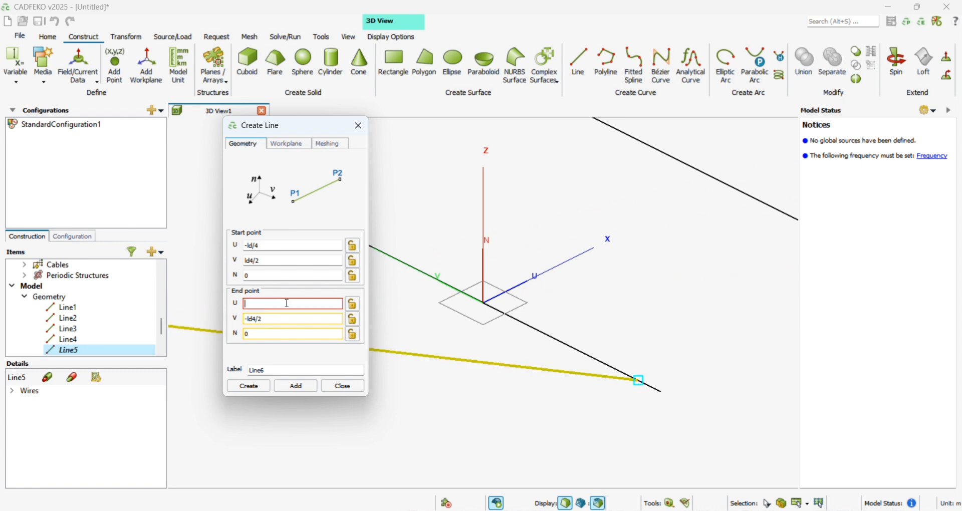
type("-ld/4")
left_click(256, 321)
key("BackSpace")
key("BackSpace")
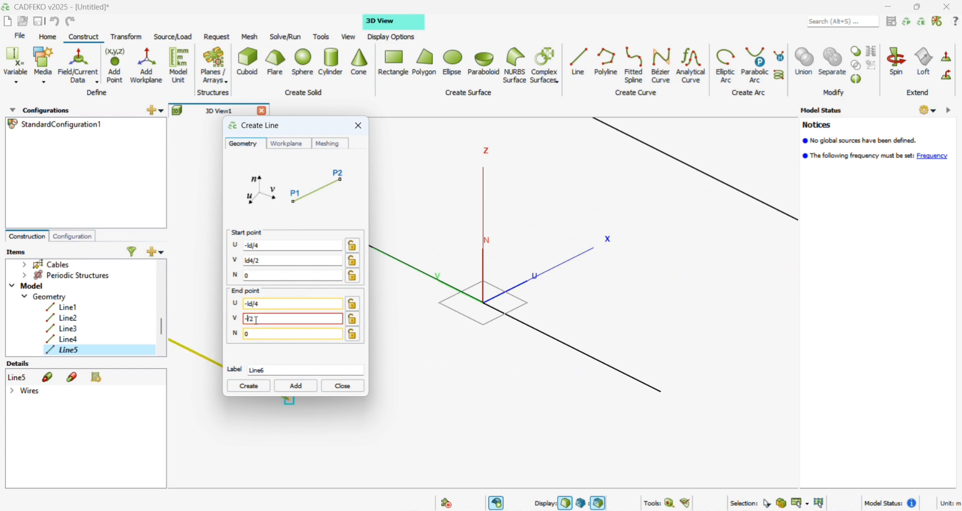
type("lr")
left_click(255, 262)
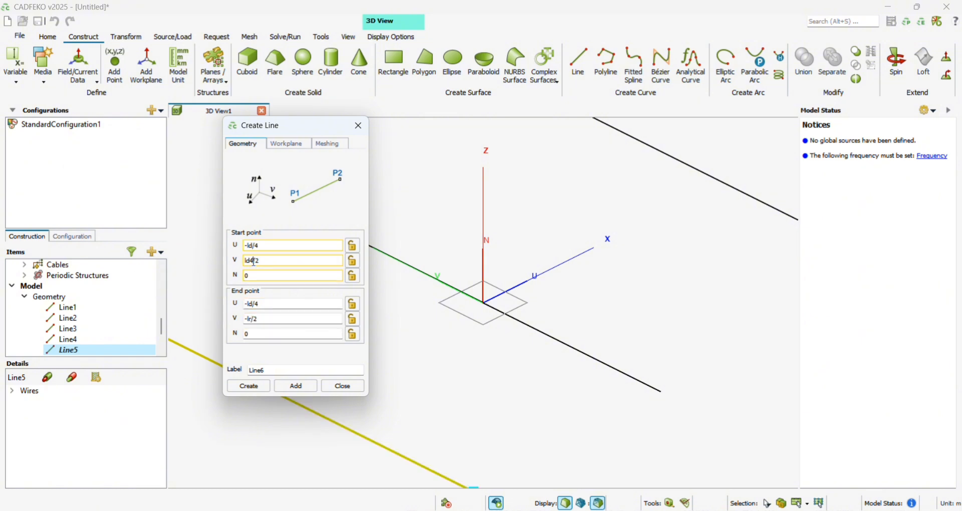
key("BackSpace")
key("BackSpace")
key("BackSpace")
type("lr")
left_click(250, 387)
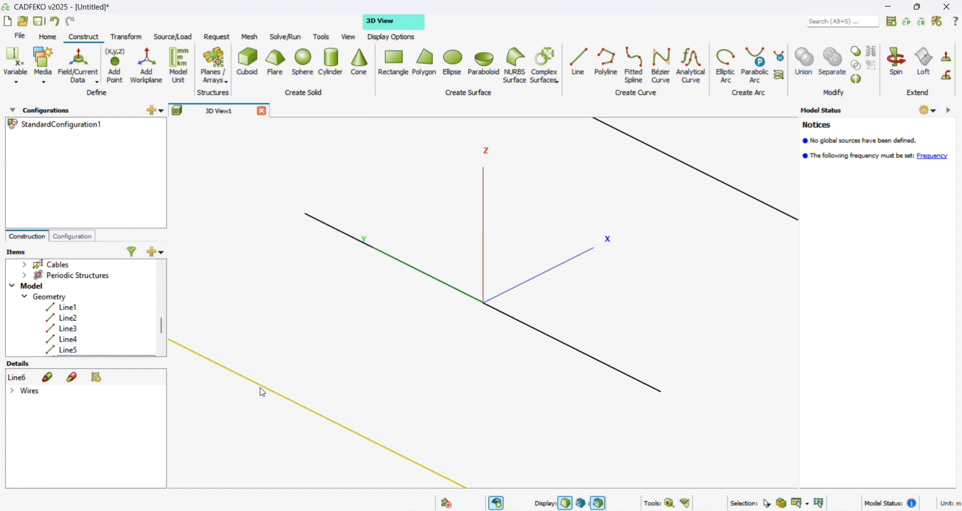
- Fit the whole antenna in the 3D view and rotate it to inspect all the elements
left_click(348, 37)
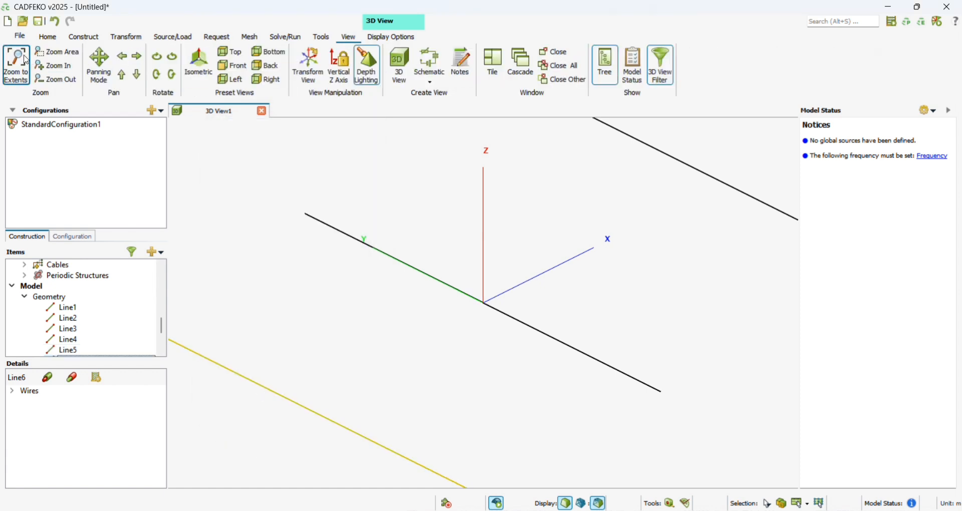
left_click(26, 60)
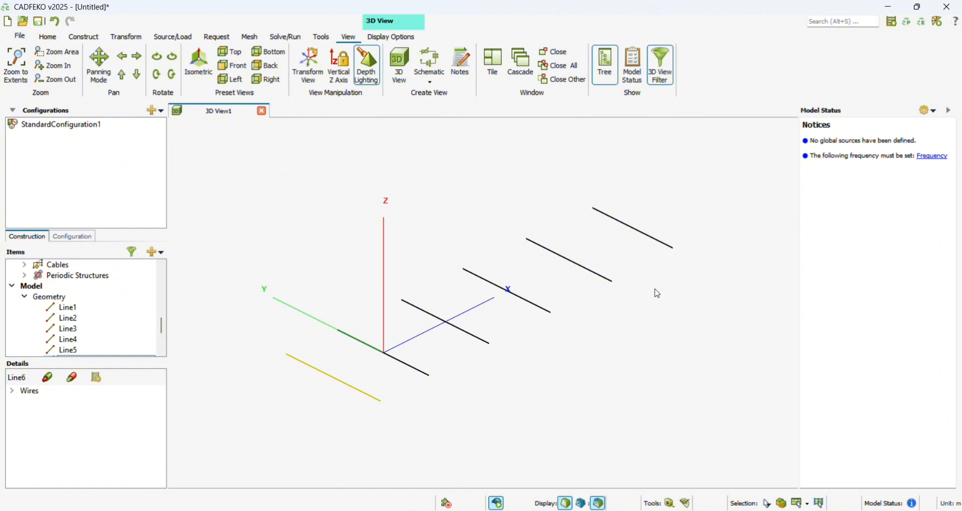
left_click_drag(657, 292, 503, 294)
left_click(102, 59)
left_click_drag(431, 213, 432, 281)
left_click(103, 63)
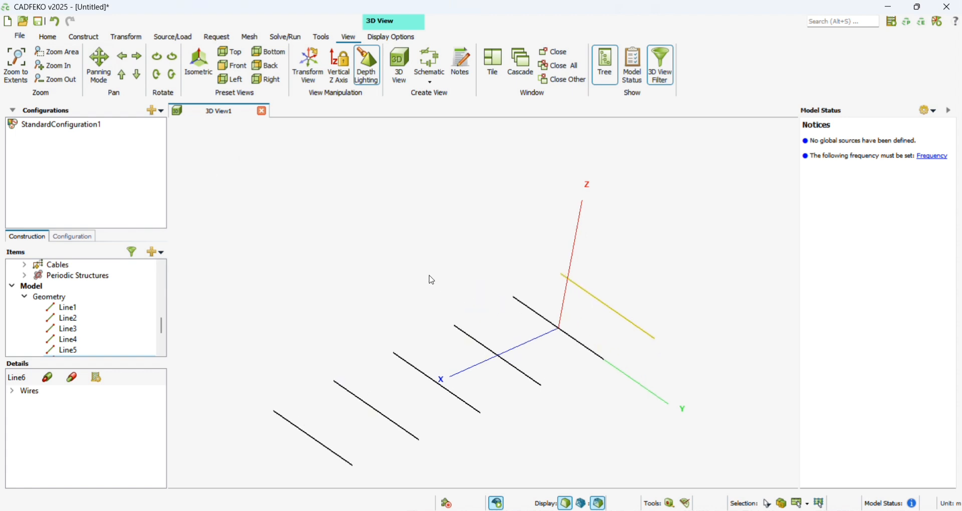
- Create a wire port on a vertex at the middle of Line1, the element through the origin
left_click(177, 37)
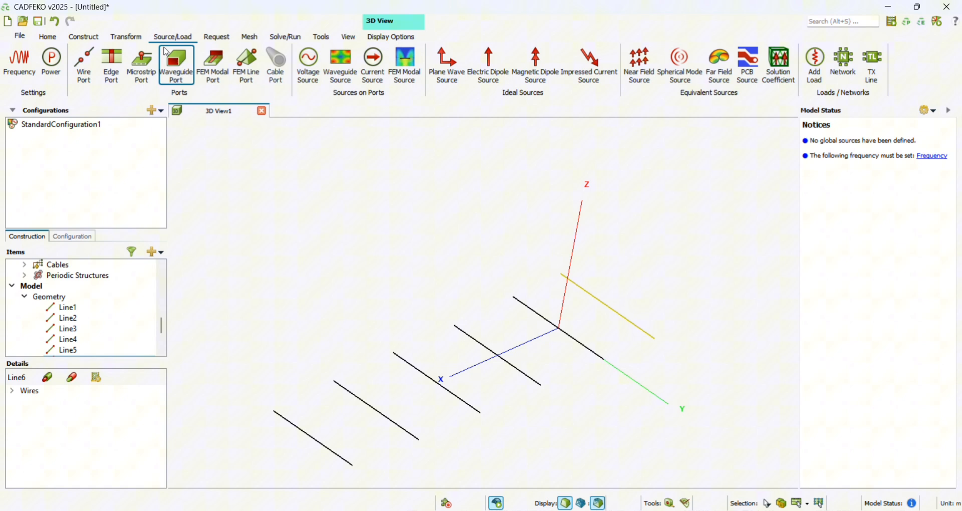
left_click(92, 68)
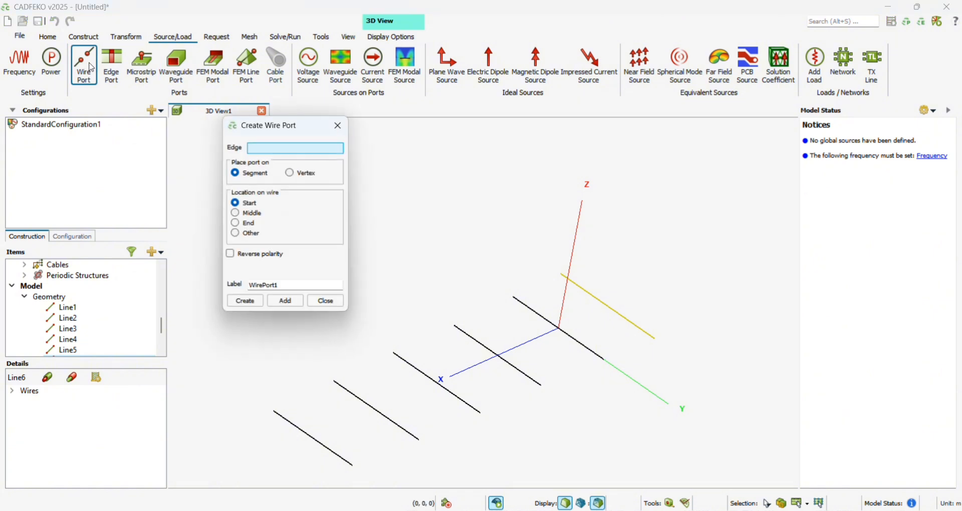
left_click_drag(161, 325, 164, 339)
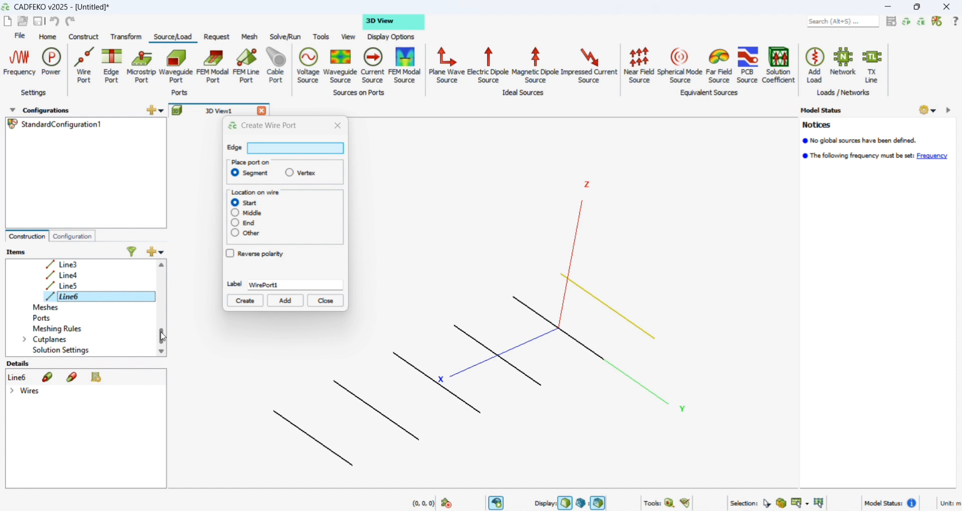
left_click(549, 325)
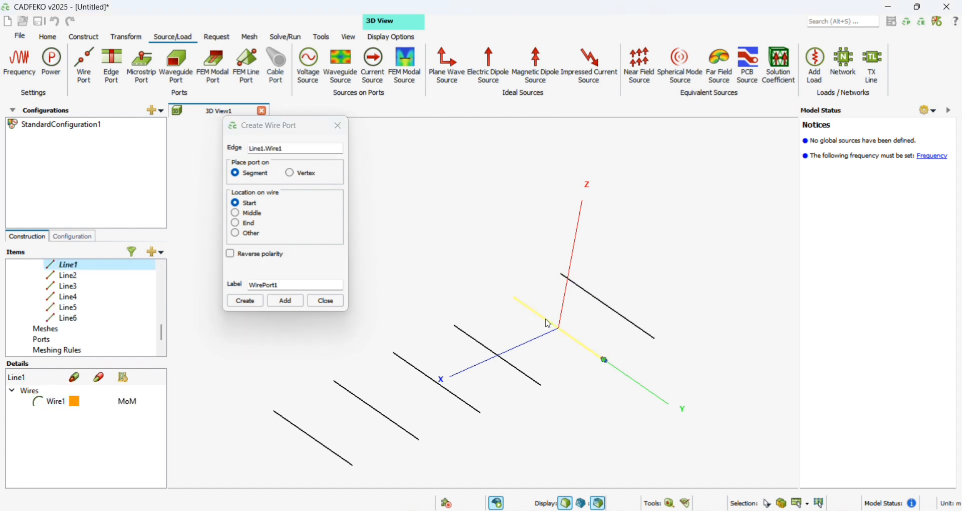
left_click(291, 173)
left_click(235, 214)
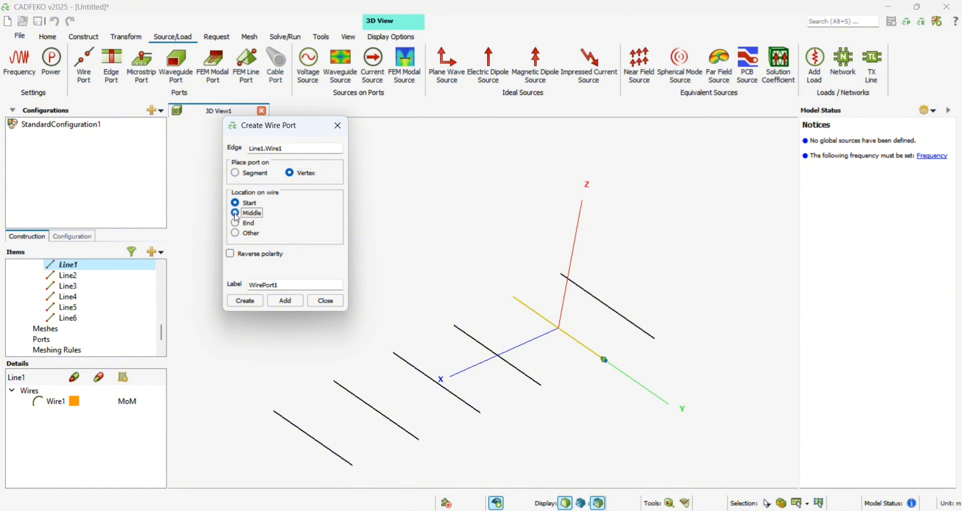
left_click(262, 305)
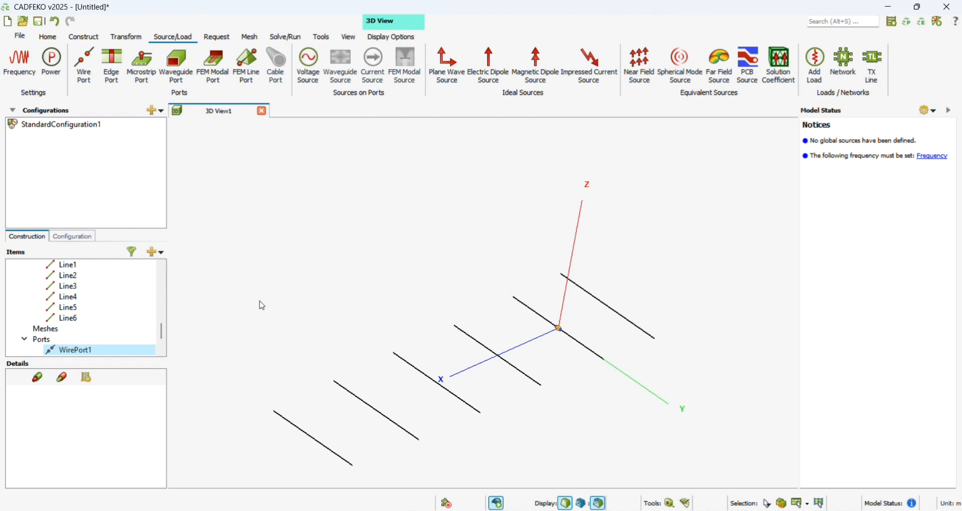
- Create a voltage source on the wire port with 1 V magnitude, 0° phase and 50 ohm reference impedance
left_click(311, 78)
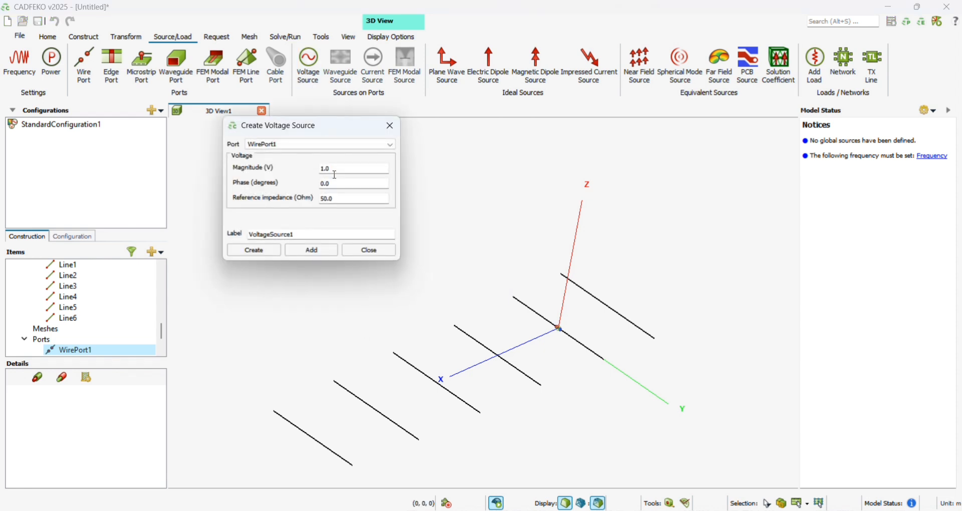
left_click(255, 250)
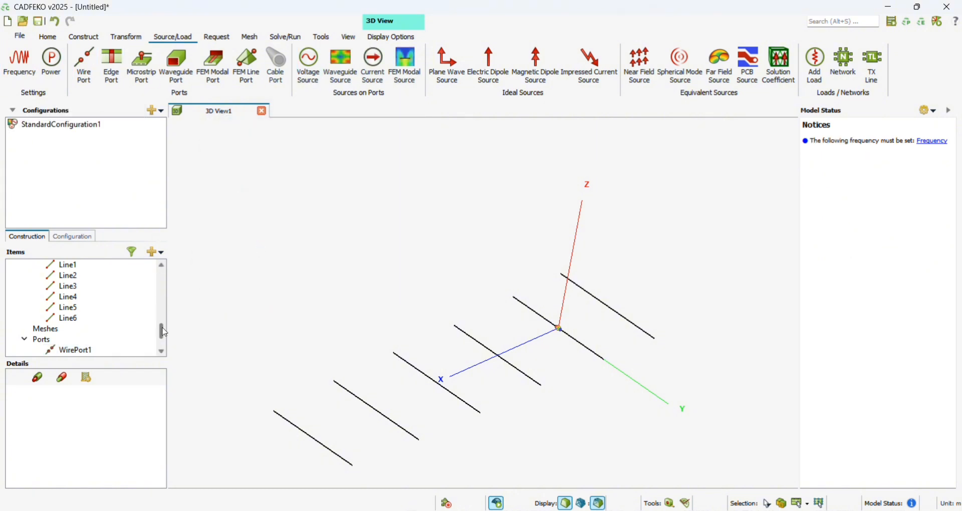
scroll(164, 341, "up", 5)
scroll(122, 307, "down", 5)
left_click(72, 236)
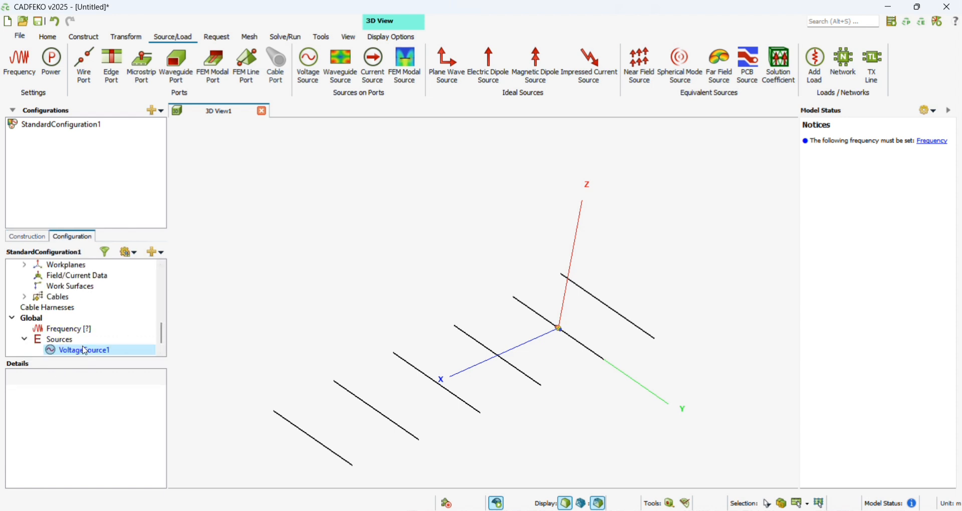
- Switch the solution frequency to linearly spaced discrete points with a start frequency of 0.8*f
left_click(35, 69)
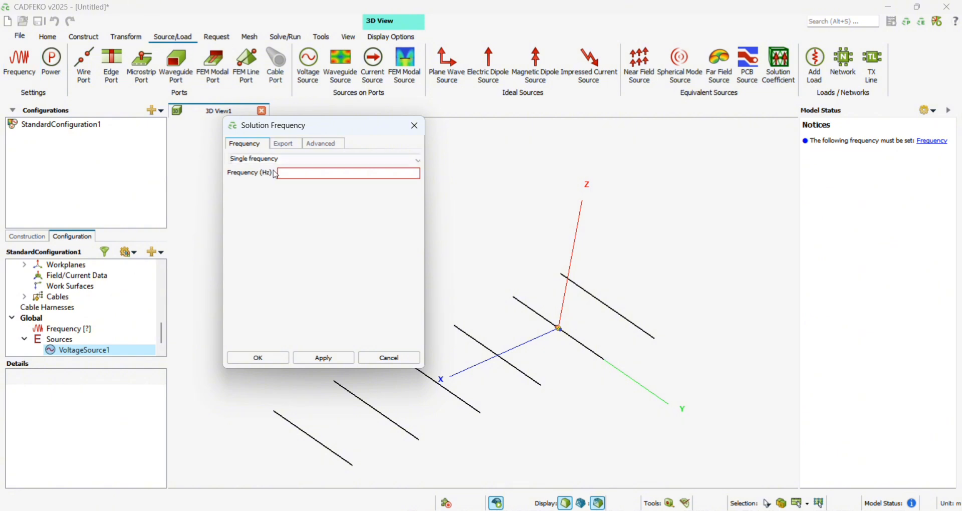
left_click(286, 158)
left_click(282, 186)
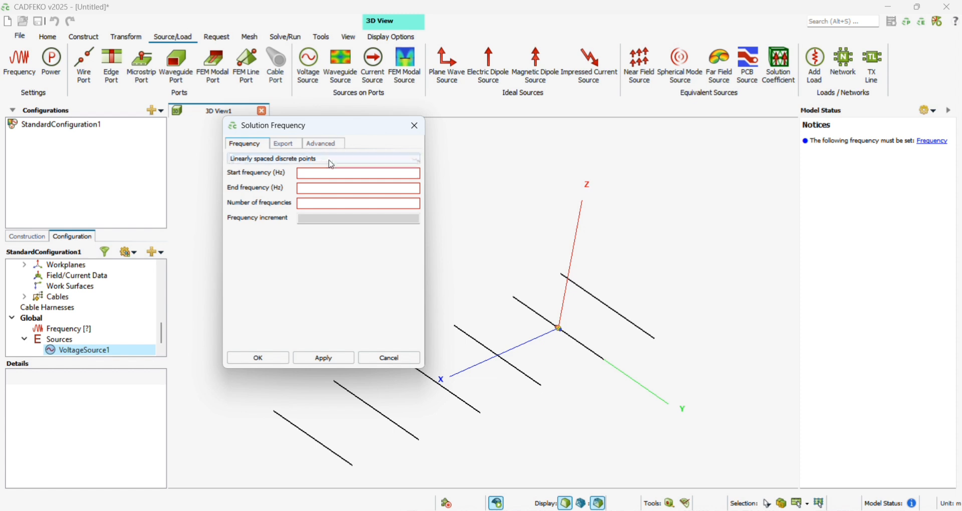
left_click(321, 173)
type("0")
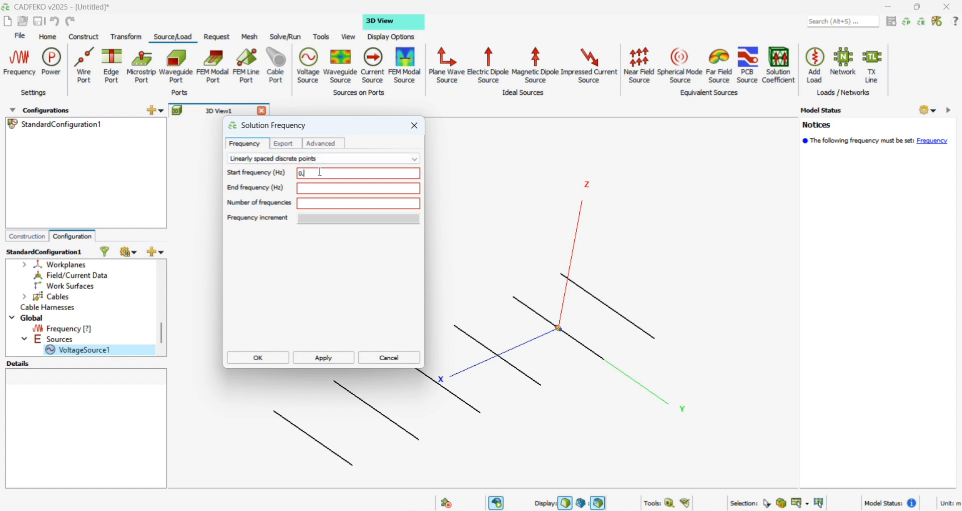
type(".8")
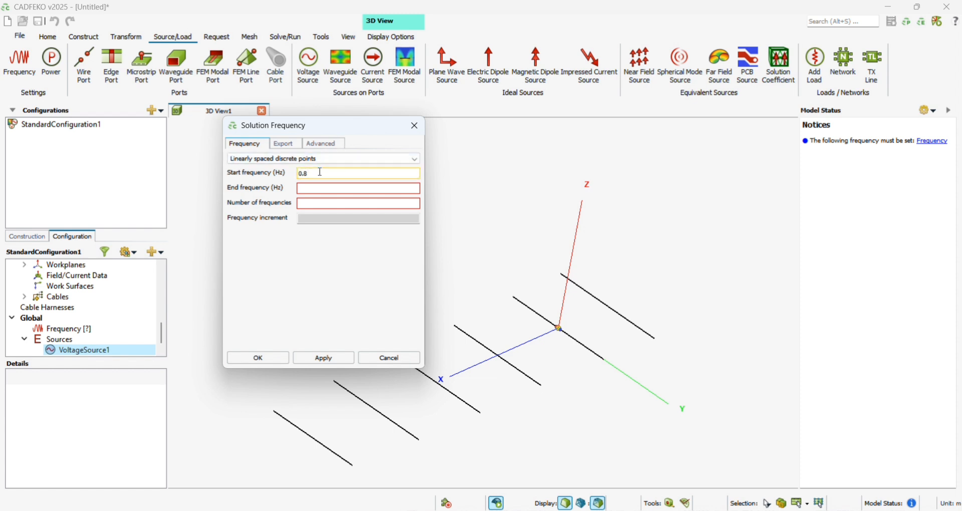
type("*f")
- Set the end frequency to 1.2*f and the number of frequencies to 50, and apply the frequency settings
left_click(321, 191)
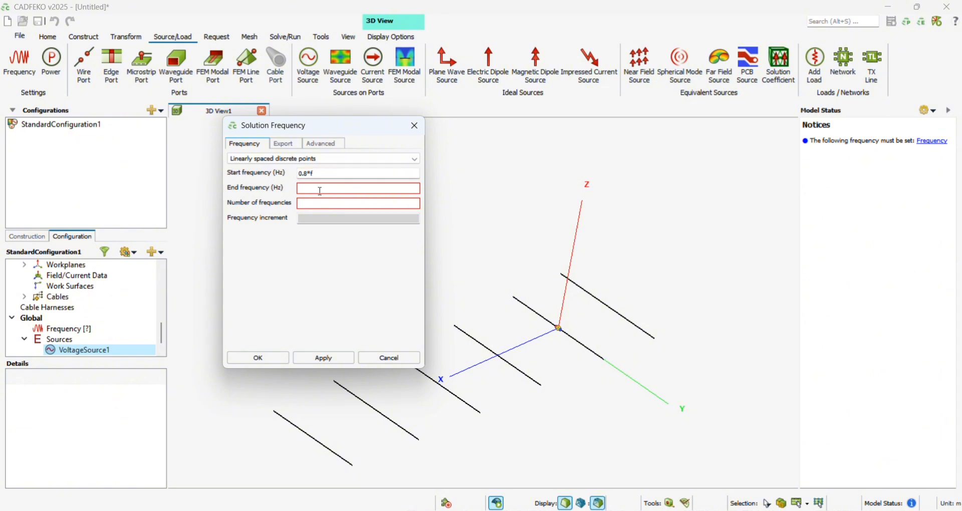
type("0.")
key("BackSpace")
key("BackSpace")
type("1.2*f")
left_click(328, 203)
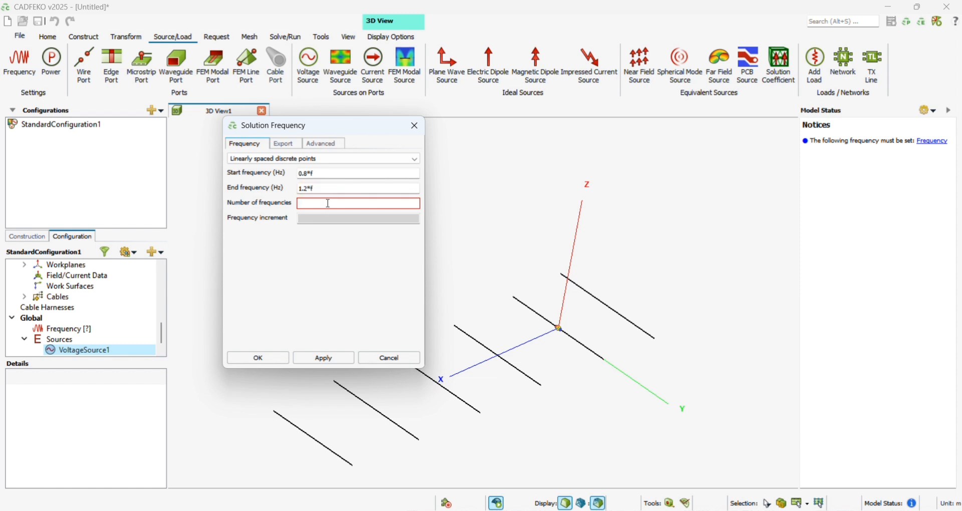
type("50")
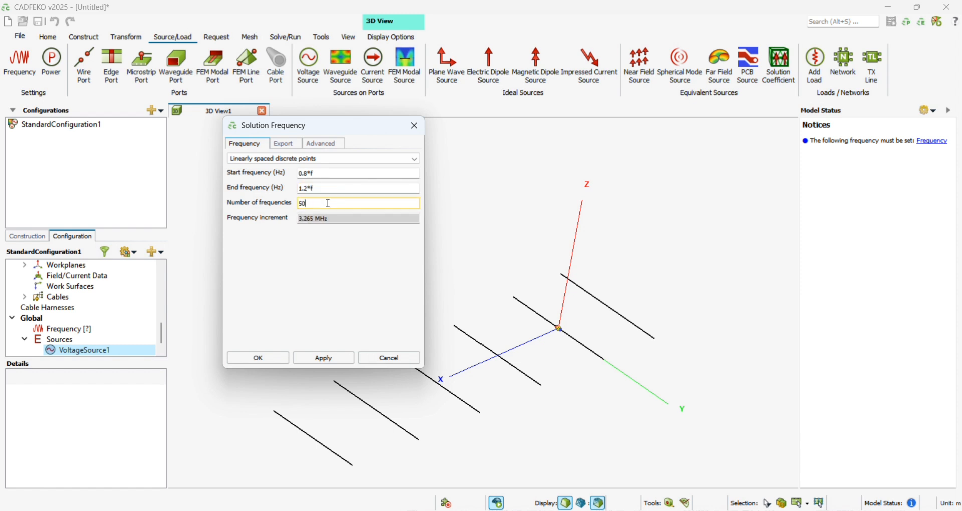
left_click(260, 358)
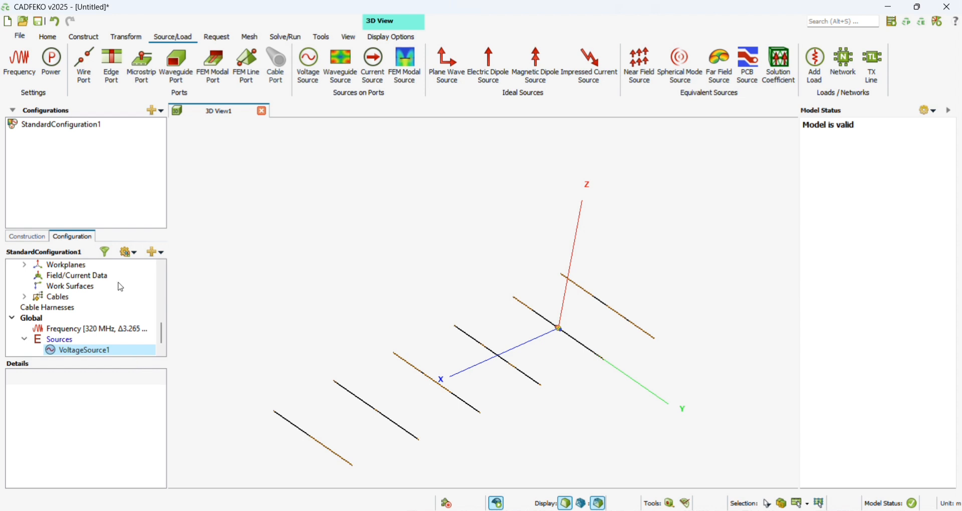
- Request a spherical far field as a full 3D pattern with 5° increments, and add an S-parameter configuration
left_click(228, 43)
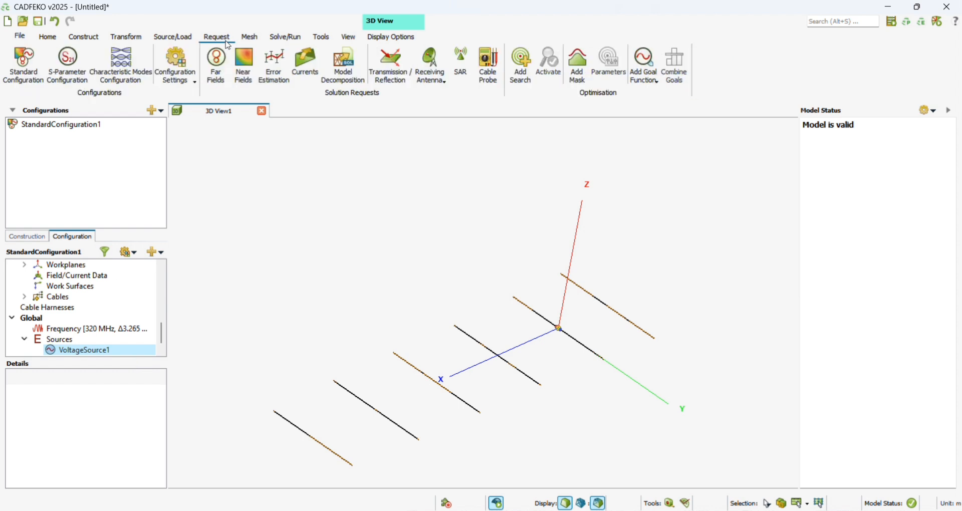
left_click(226, 80)
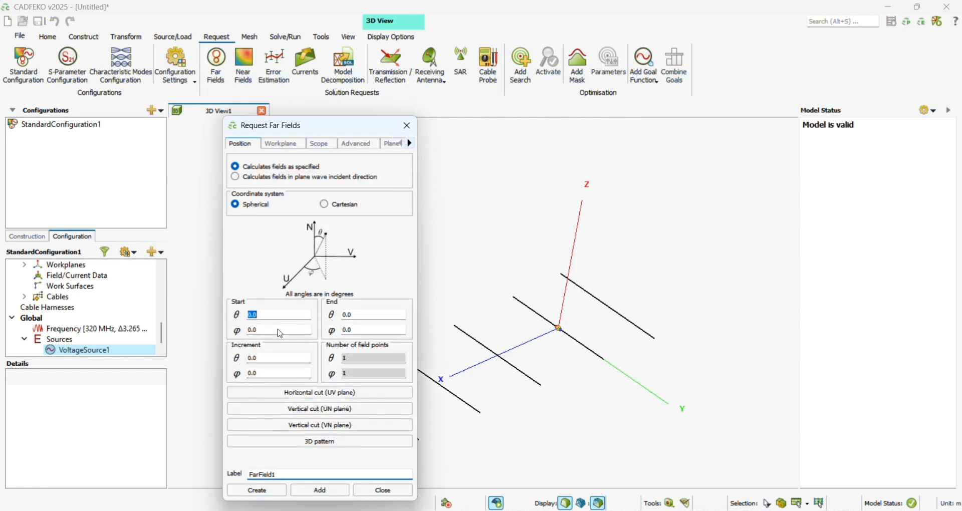
left_click(321, 443)
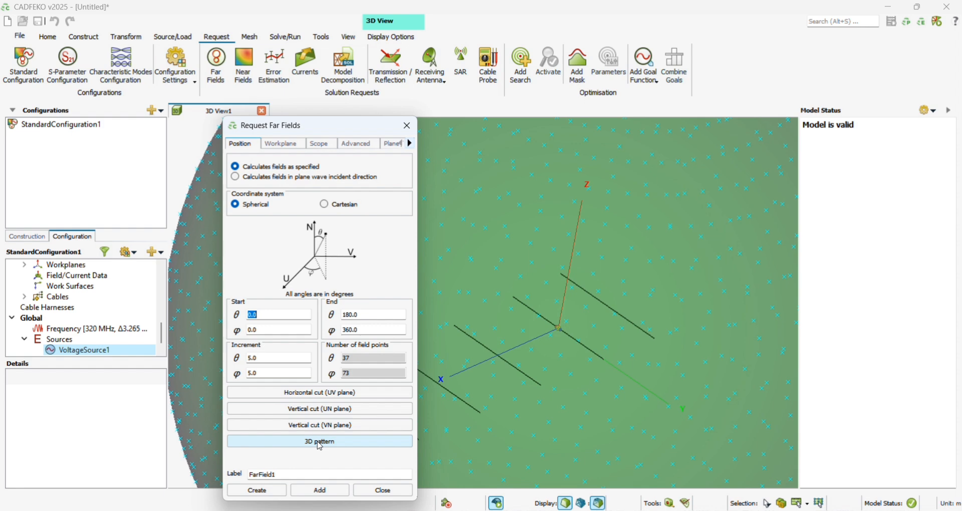
left_click(256, 491)
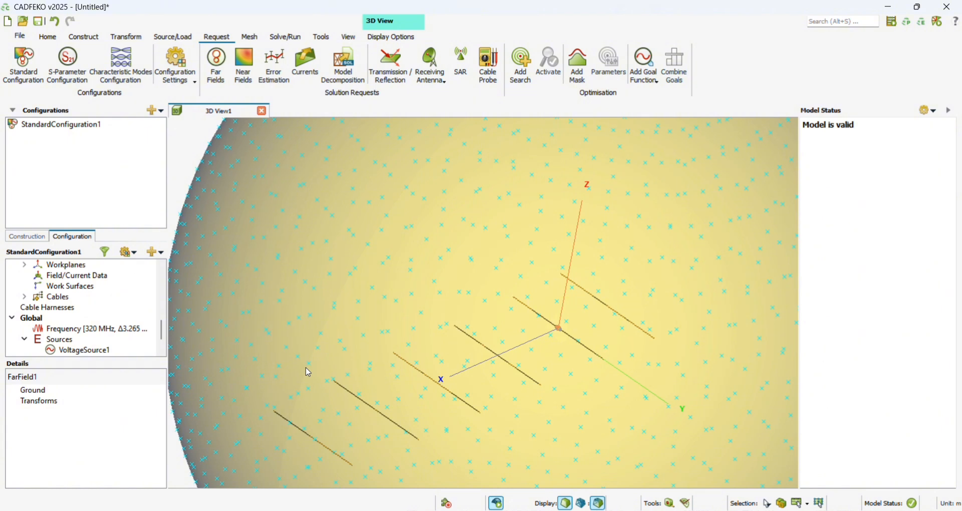
left_click(68, 65)
left_click(301, 459)
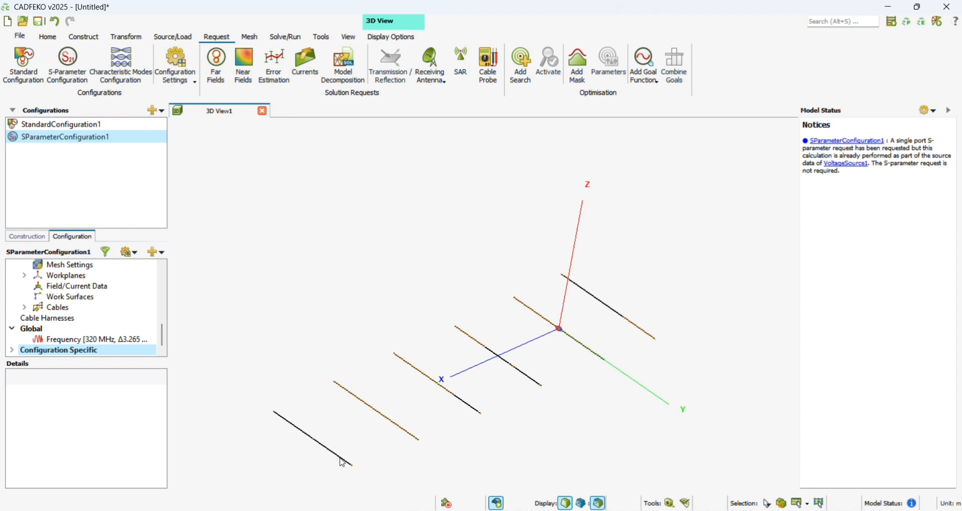
- Set the global wire segment radius in the mesh settings to wireRadius, using the Standard mesh size
left_click(253, 39)
left_click(52, 64)
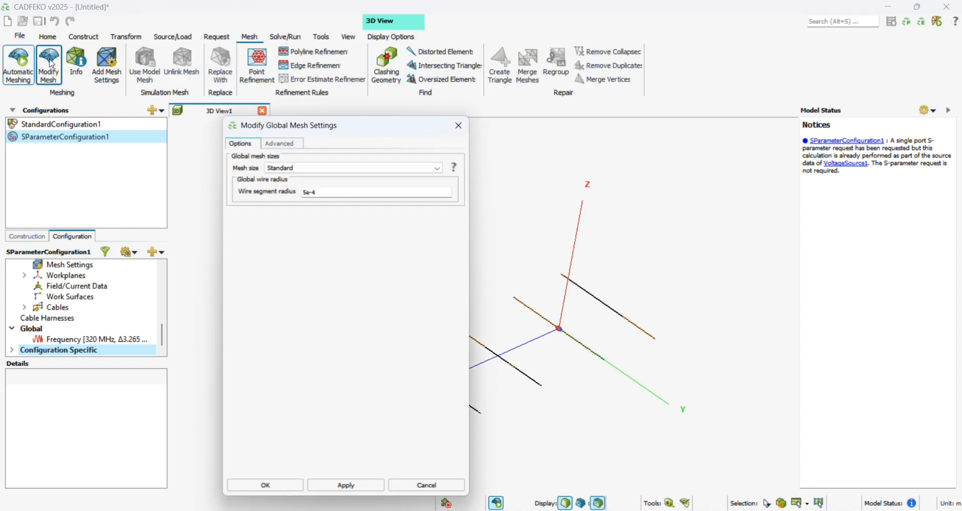
left_click(426, 169)
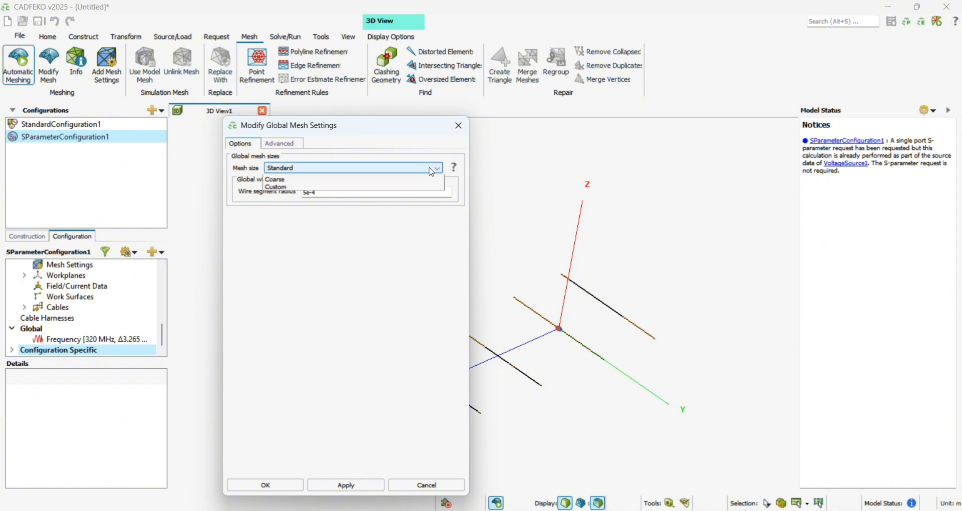
left_click(419, 186)
left_click(399, 192)
key("BackSpace")
key("BackSpace")
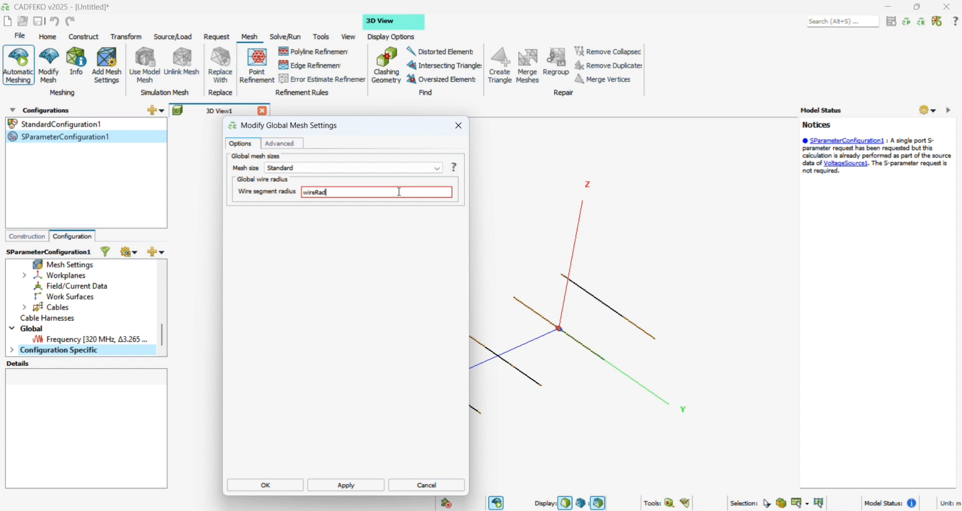
type("wireRadius")
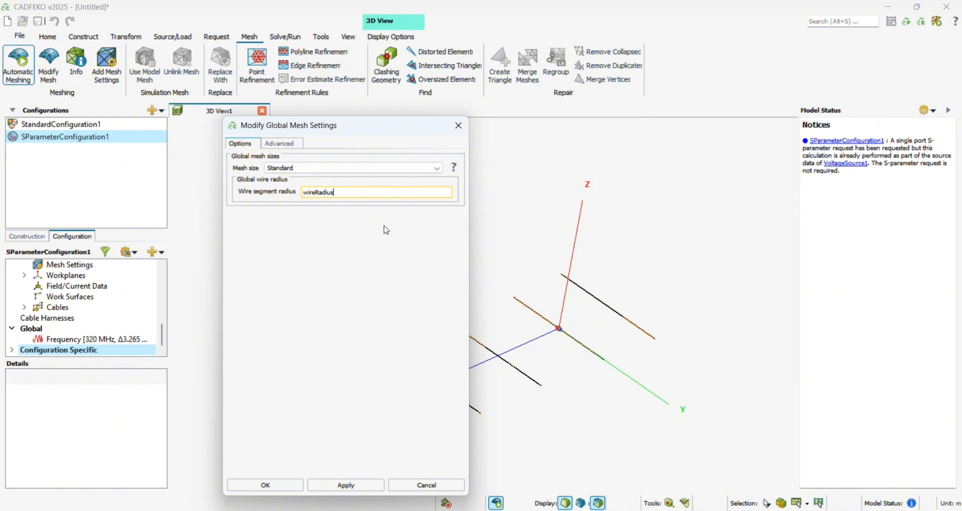
left_click(270, 487)
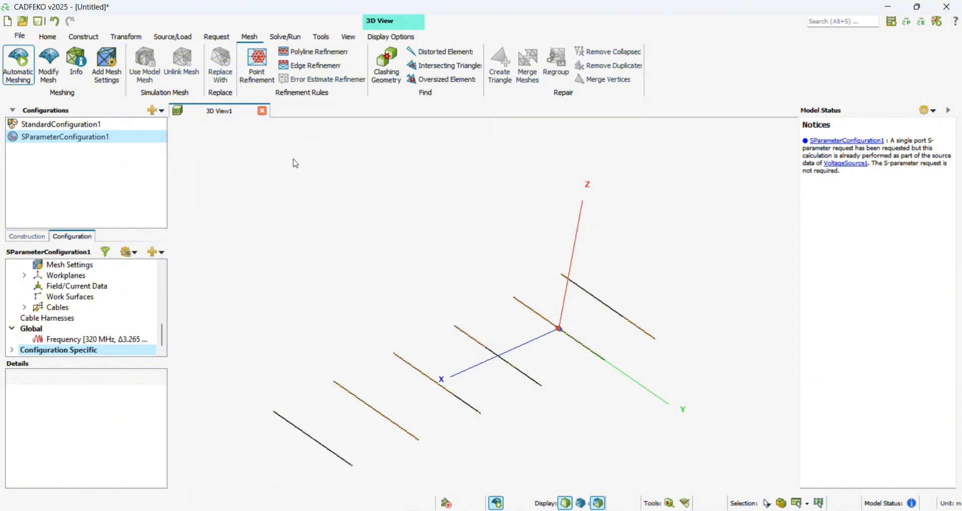
- Change the global mesh size to Fine and apply the mesh settings
left_click(49, 64)
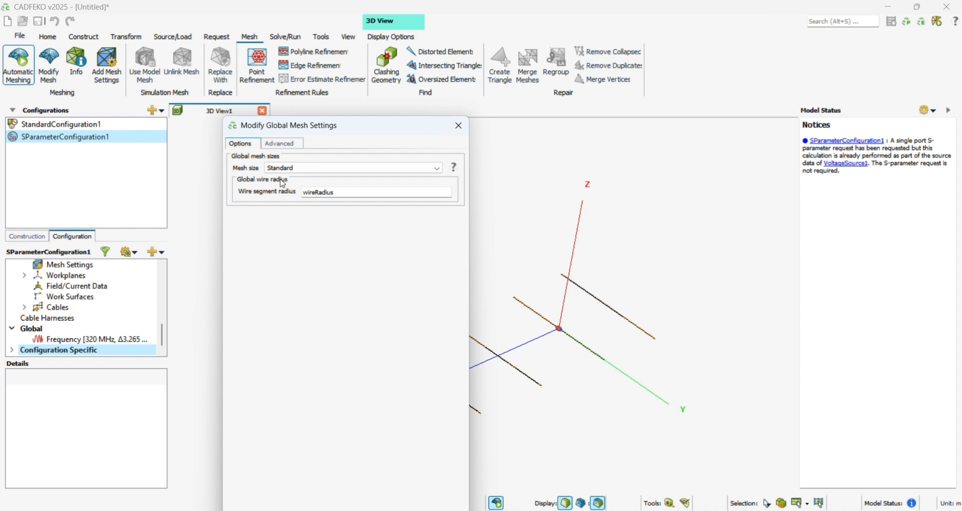
left_click(402, 169)
left_click(357, 183)
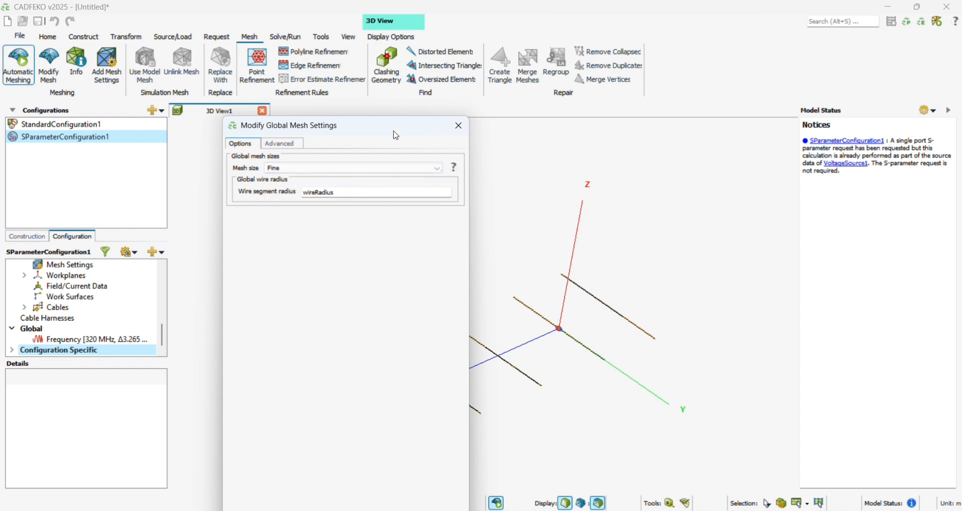
left_click(280, 451)
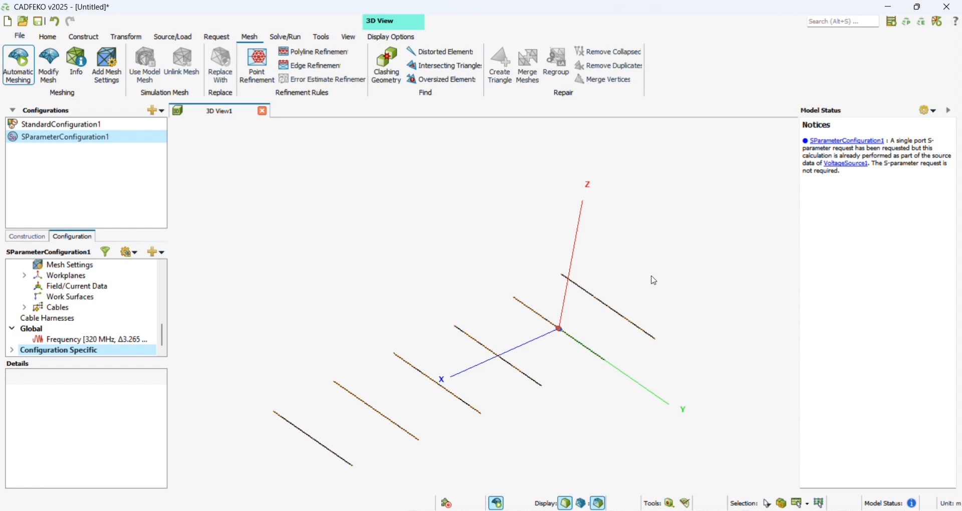
- Run the Feko solver, saving the model as "yagi 1 antenna" in the yagi folder under Documents, and dismiss the finished run
left_click(295, 40)
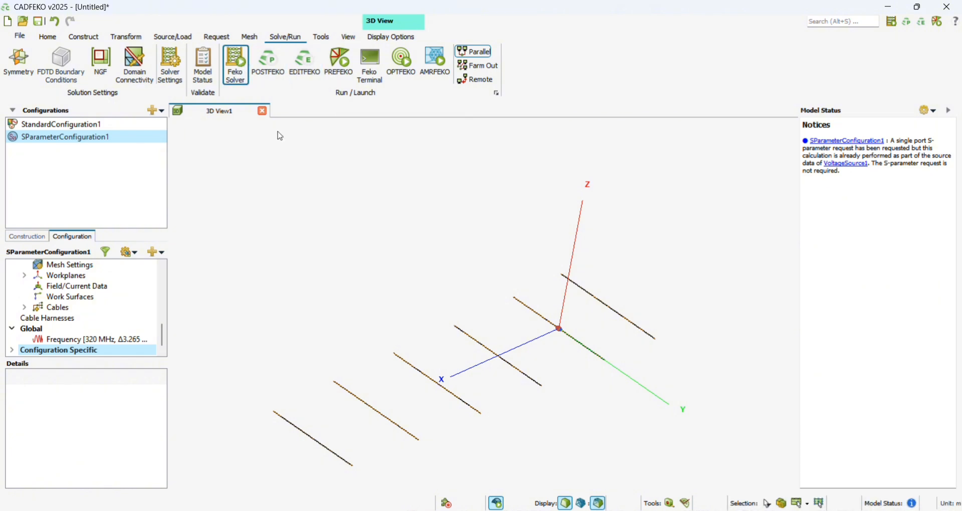
left_click(246, 79)
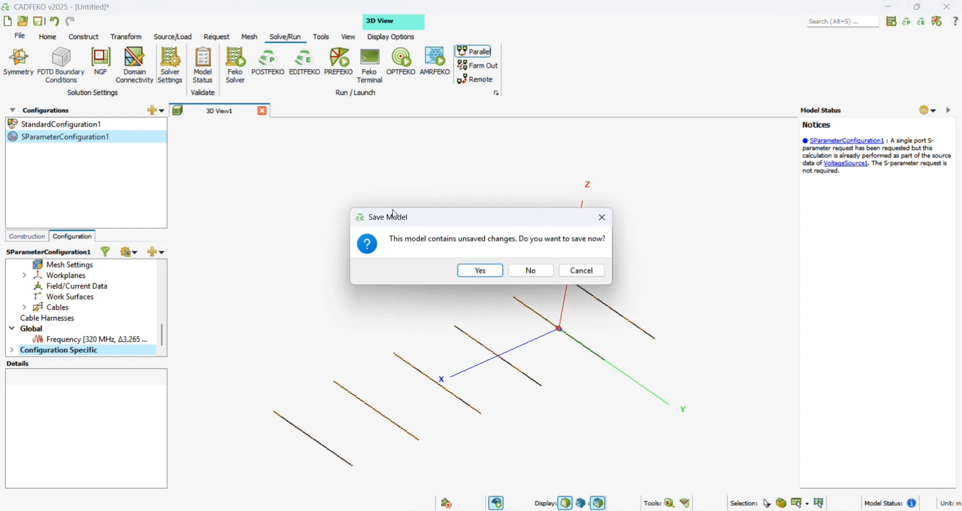
left_click(480, 271)
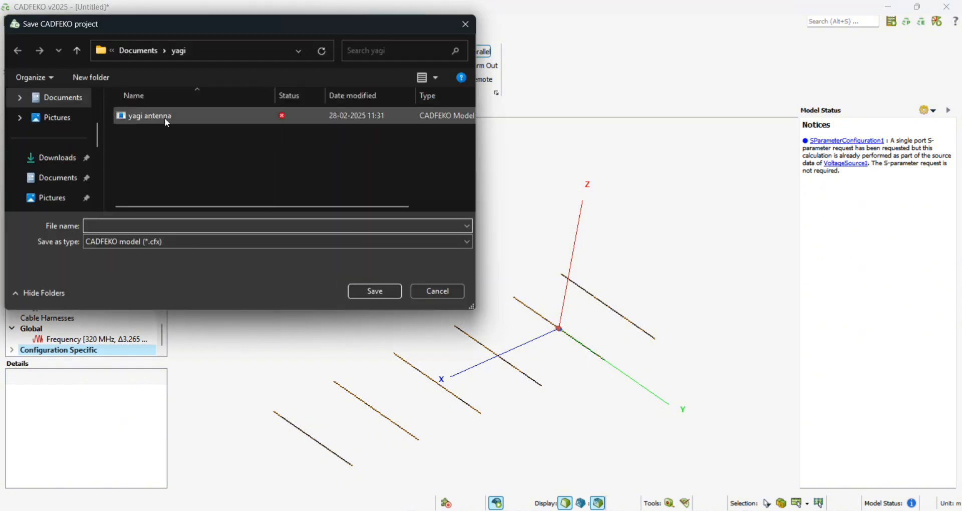
left_click(67, 181)
scroll(204, 157, "down", 10)
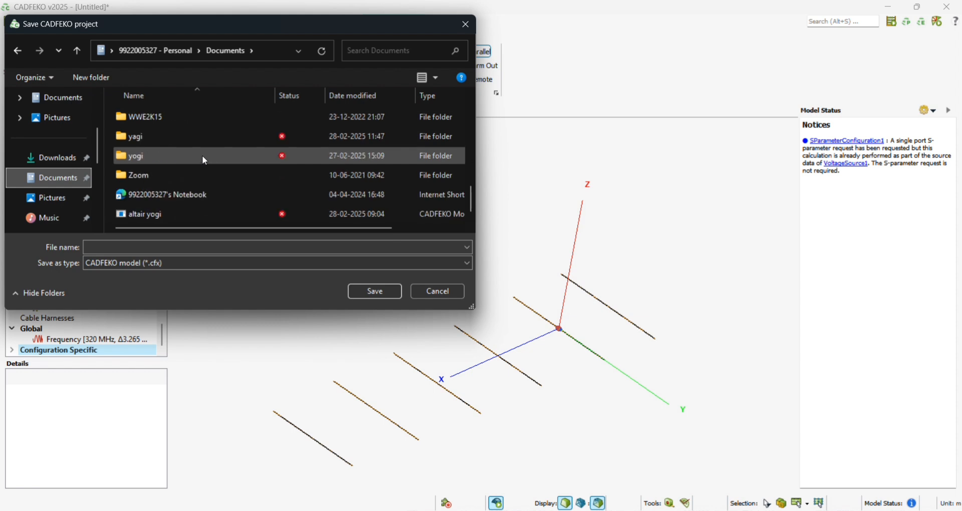
double_click(181, 138)
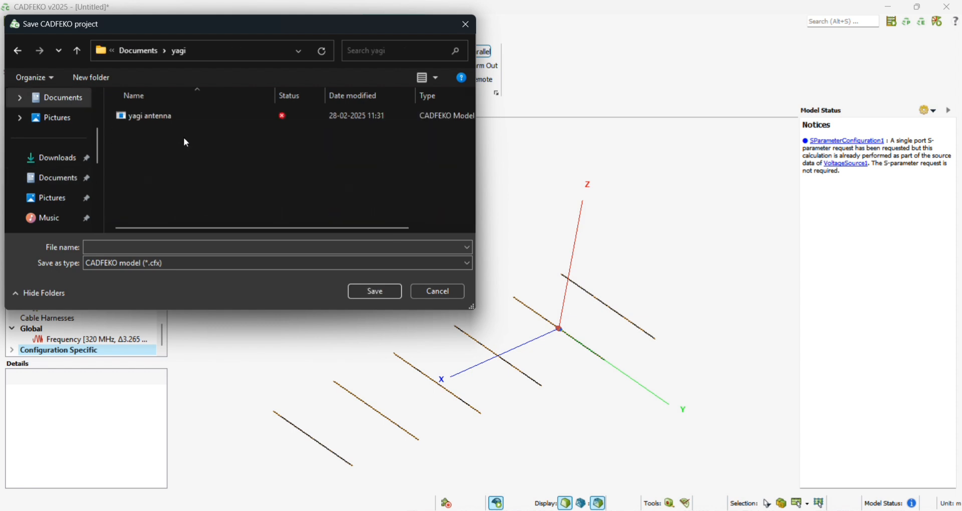
left_click(330, 248)
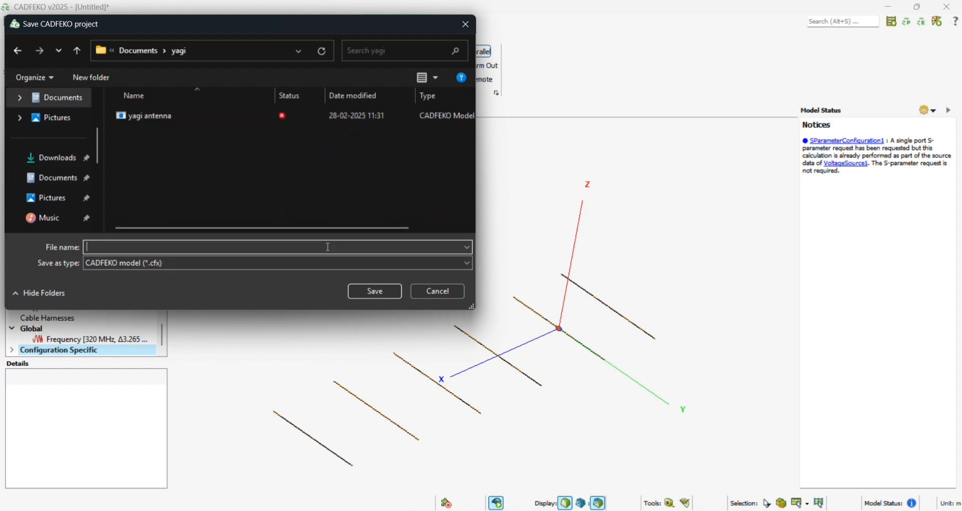
type("yagi")
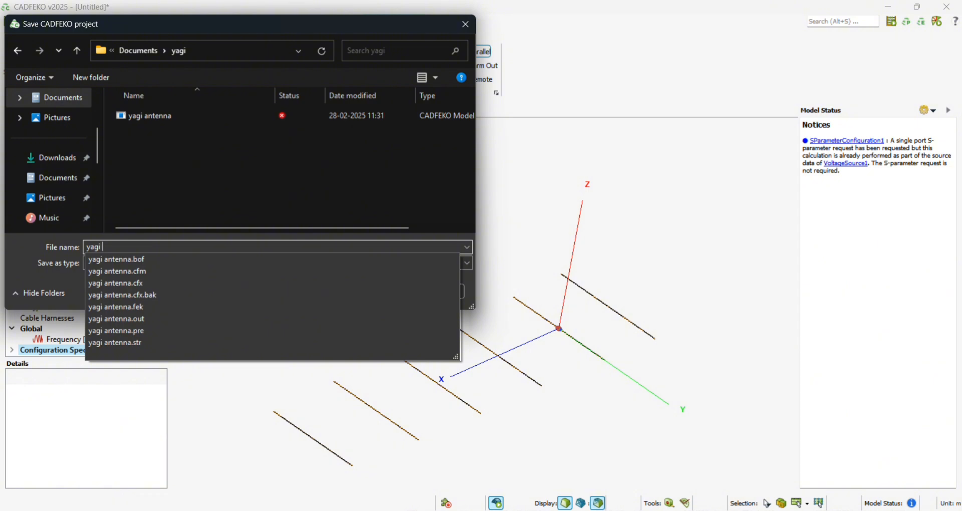
type(" 1 antenna")
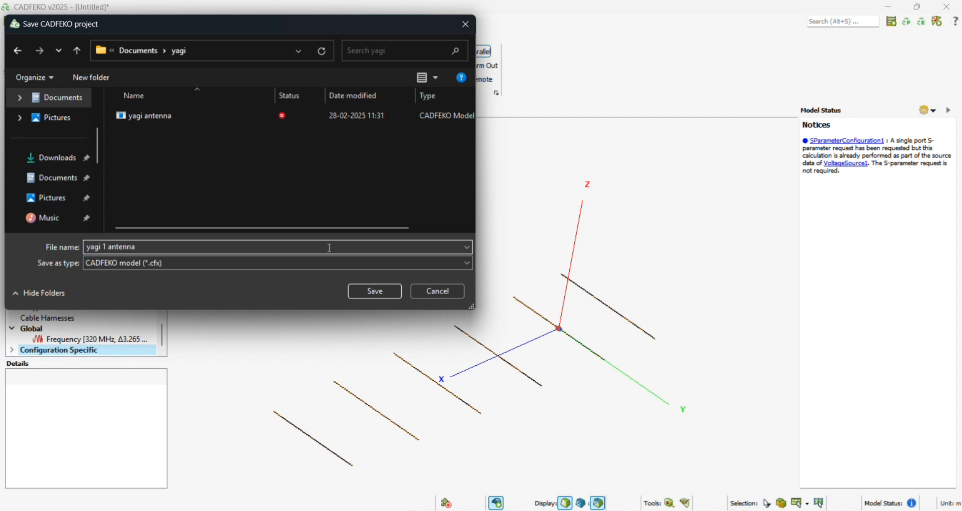
left_click(374, 293)
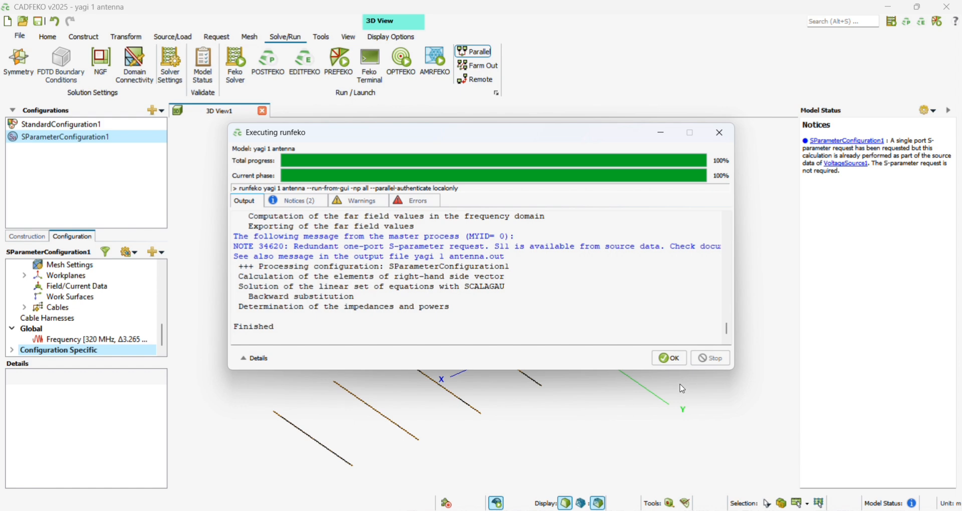
left_click(670, 359)
- Switch to File Explorer, browse to the yagi folder in Documents and open the yagi 1 antenna results in POSTFEKO
left_click(456, 510)
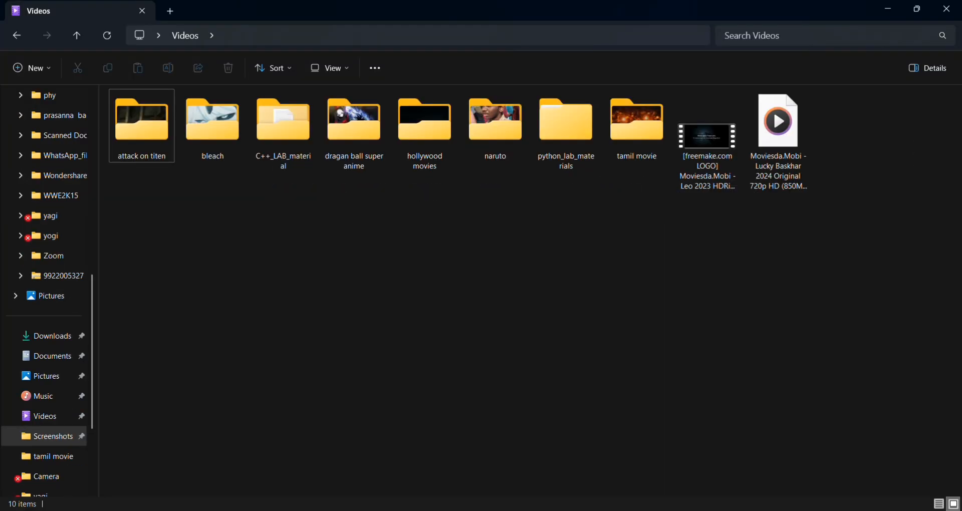
left_click(917, 15)
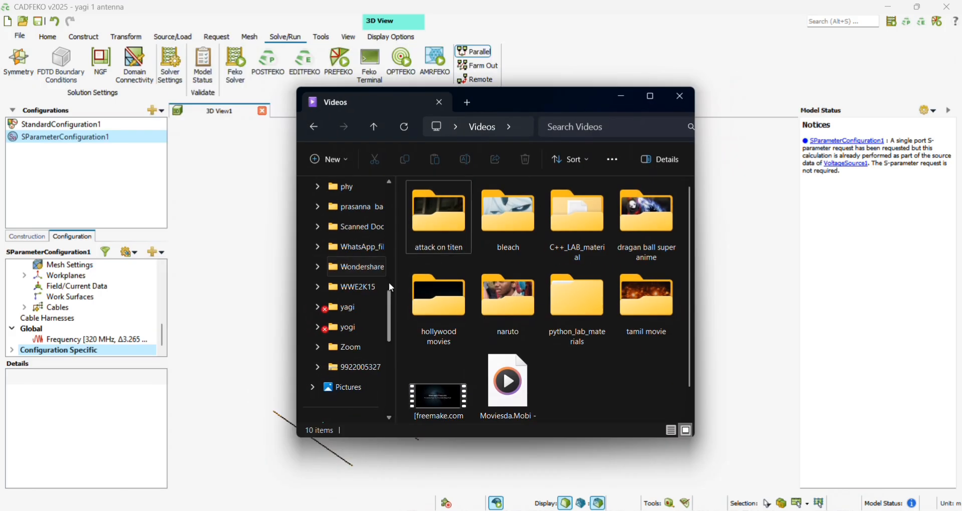
scroll(390, 280, "up", 10)
scroll(361, 271, "up", 1)
left_click(363, 291)
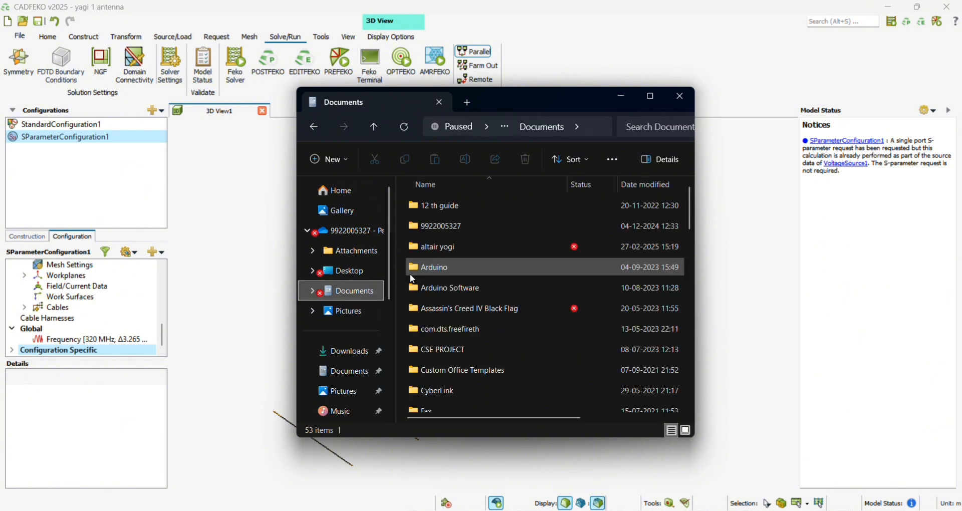
scroll(501, 296, "down", 5)
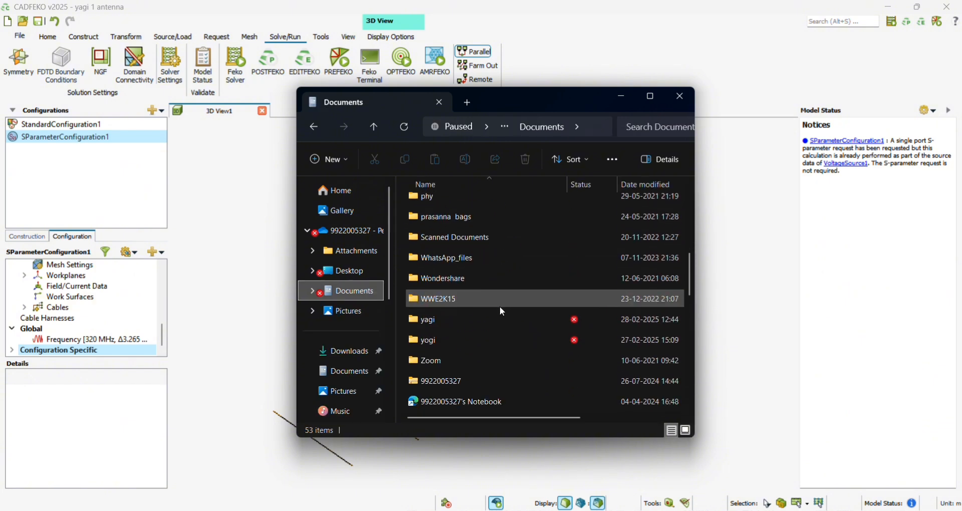
double_click(499, 310)
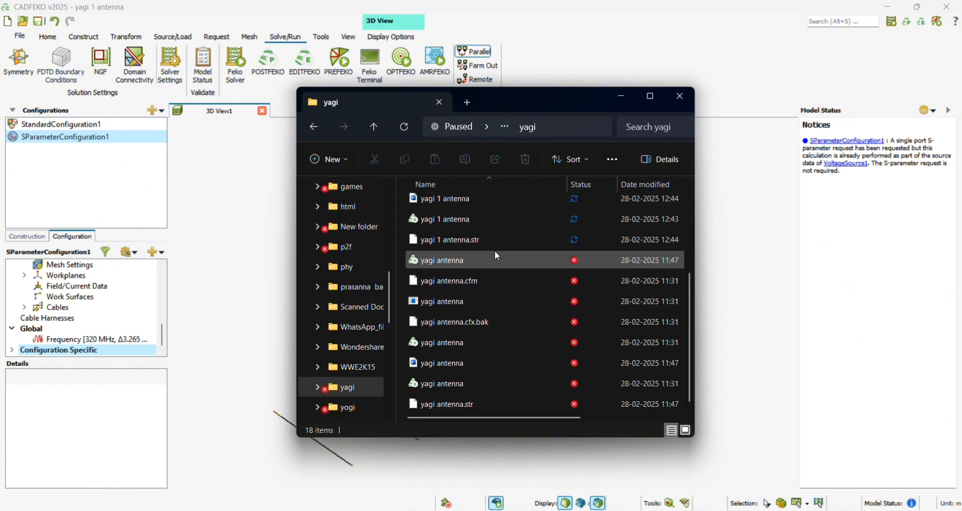
double_click(451, 215)
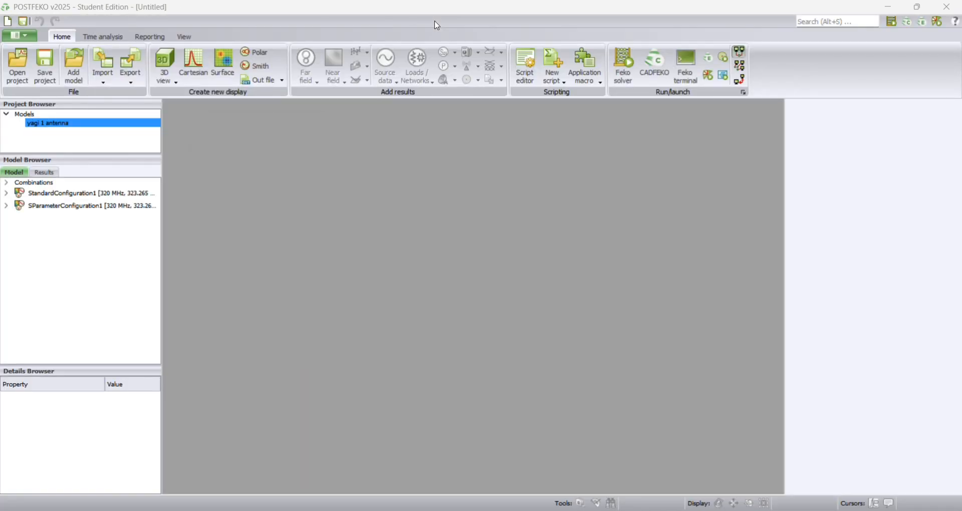
- Restore the POSTFEKO window to a floating size, bring it in front of the other windows, centre it and enlarge it
left_click(918, 9)
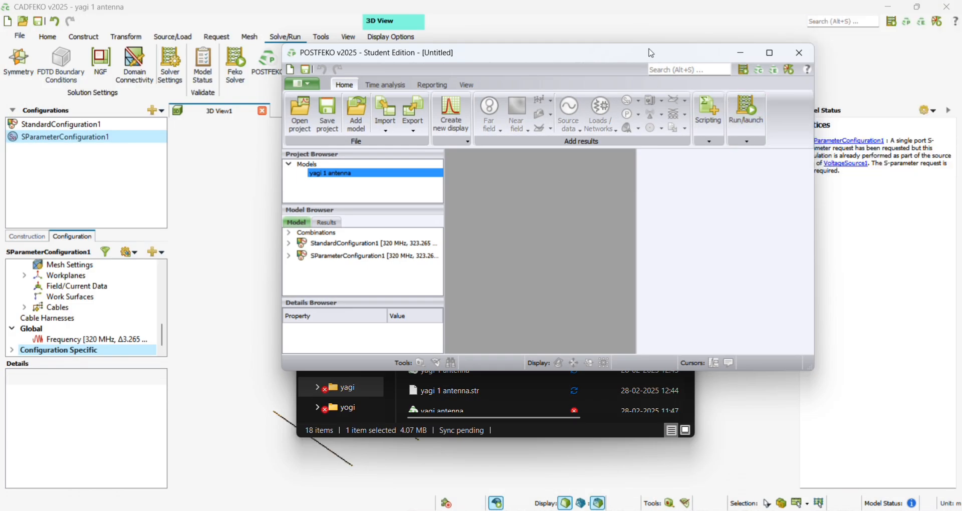
left_click_drag(685, 47, 558, 110)
left_click(577, 106)
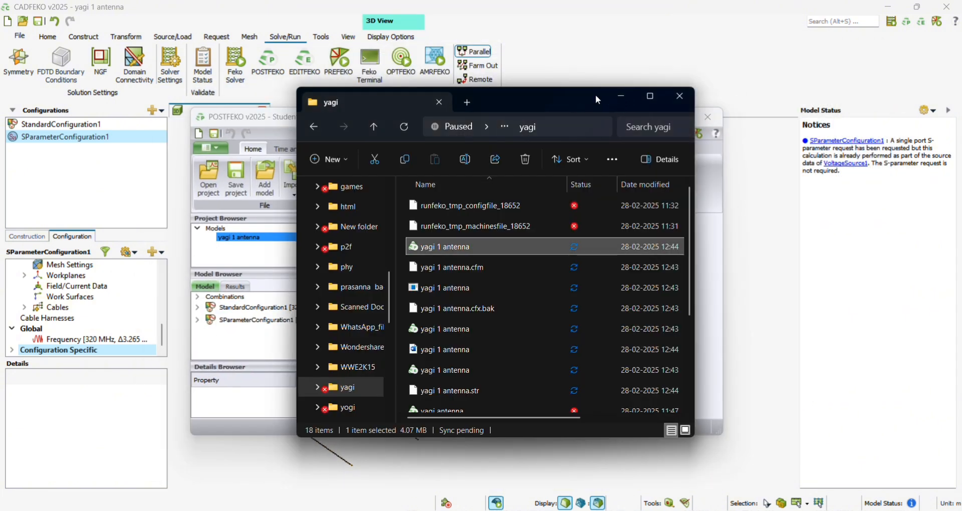
left_click(285, 121)
left_click(520, 101)
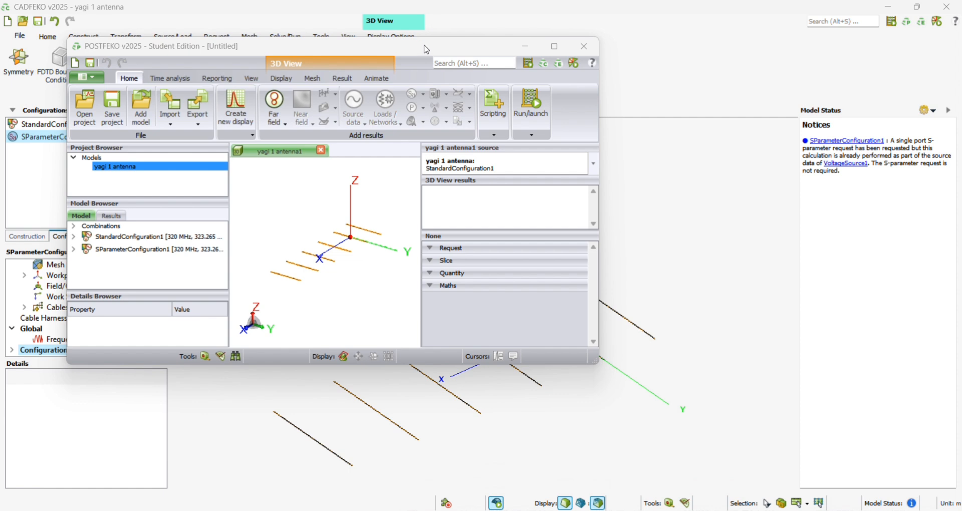
left_click_drag(435, 51, 540, 92)
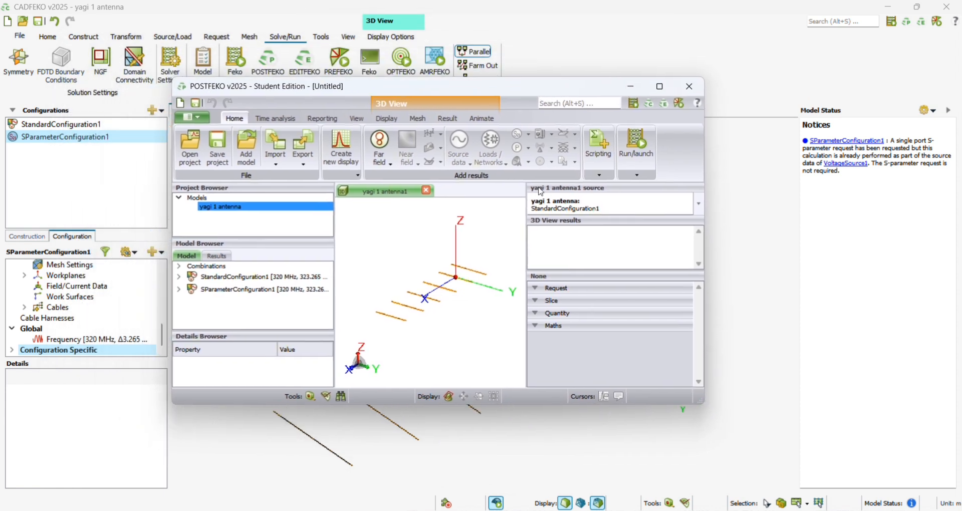
left_click_drag(706, 227, 758, 227)
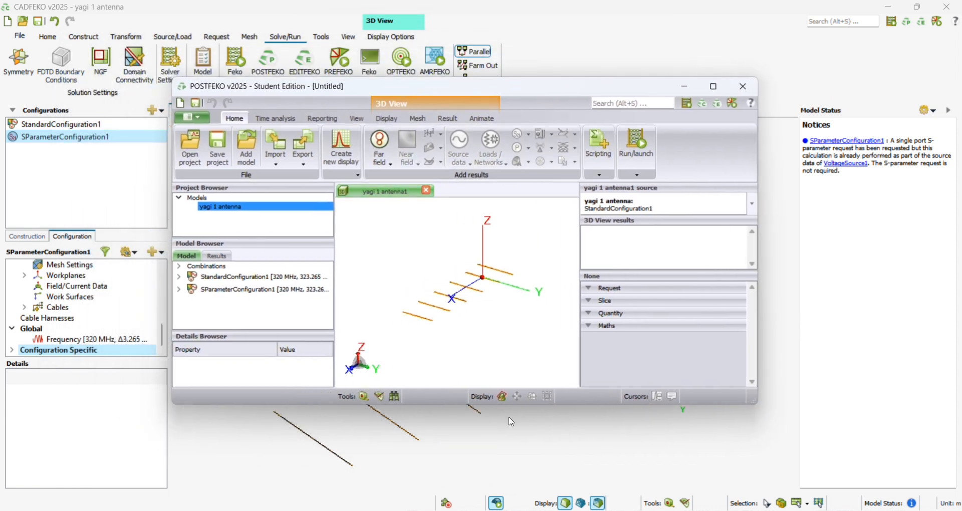
left_click_drag(492, 409, 496, 454)
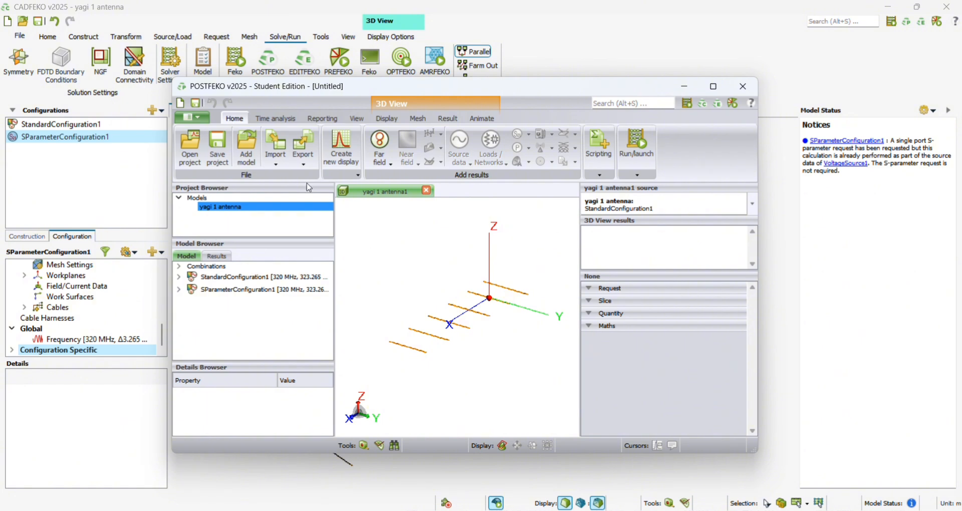
- Add the FarField1 result of StandardConfiguration1 to the 3D view and orbit to inspect the gain pattern
left_click(382, 150)
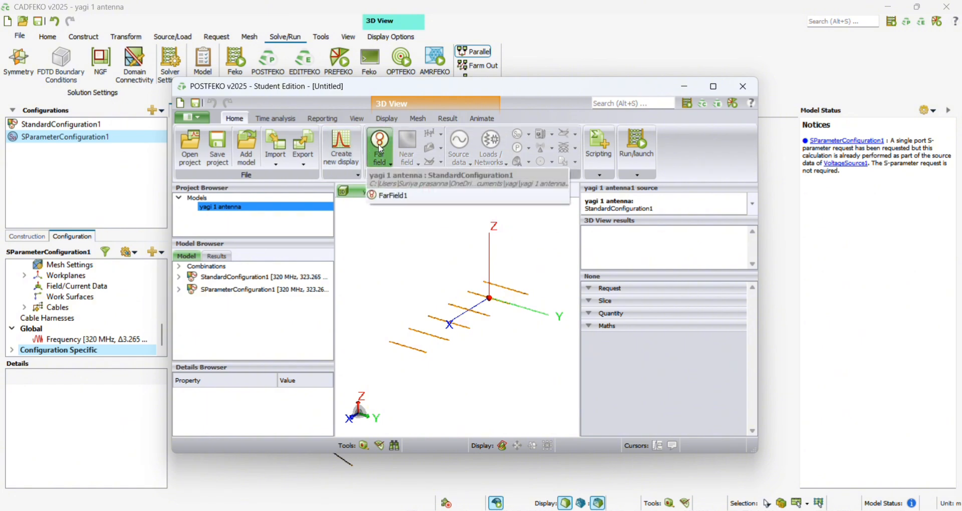
left_click(393, 196)
left_click(179, 277)
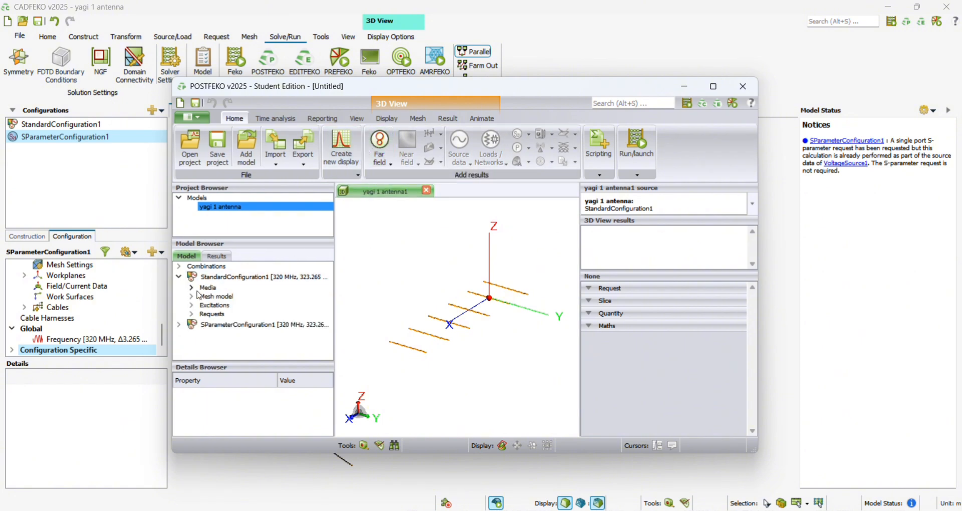
left_click(193, 314)
double_click(233, 325)
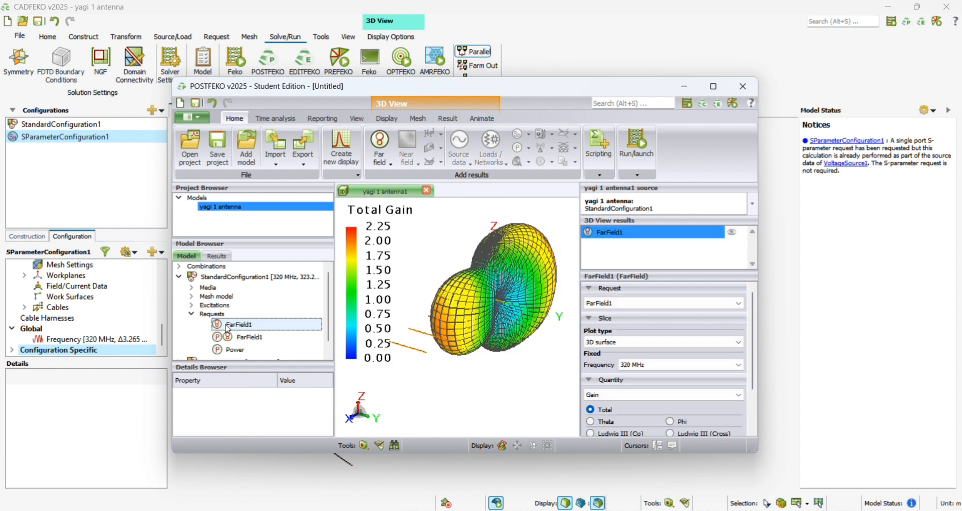
left_click_drag(461, 301, 504, 258)
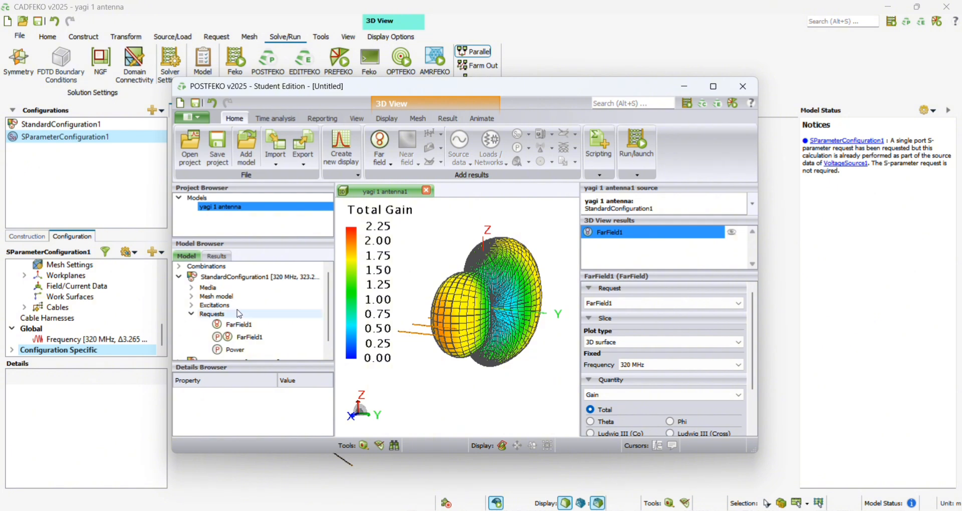
- Expand SParameterConfiguration1 in the model tree and examine the properties of its SParameter request
scroll(240, 321, "down", 1)
left_click(179, 353)
scroll(230, 344, "down", 3)
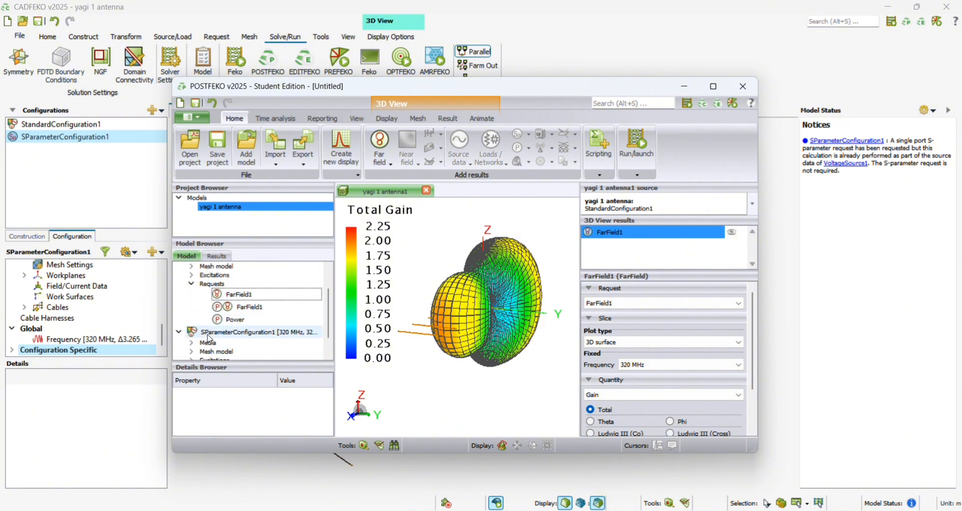
scroll(231, 344, "down", 1)
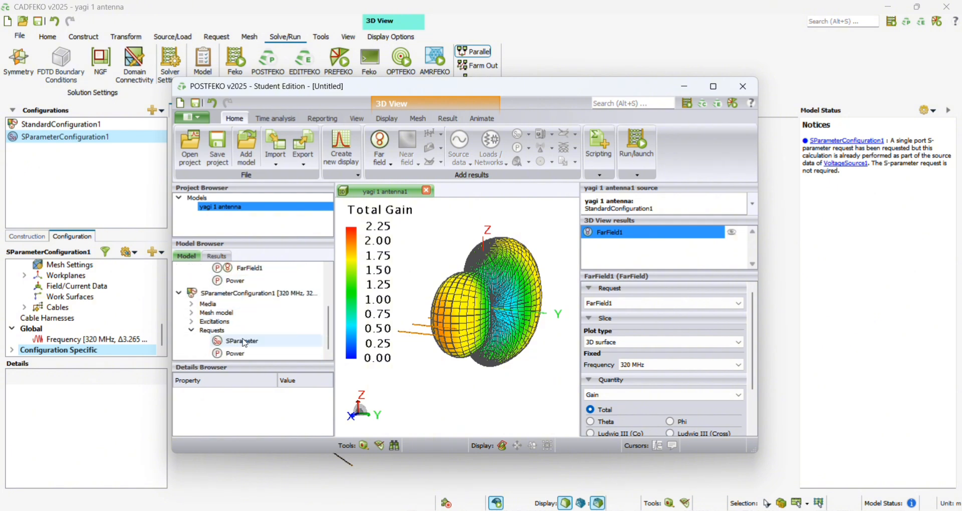
left_click(258, 344)
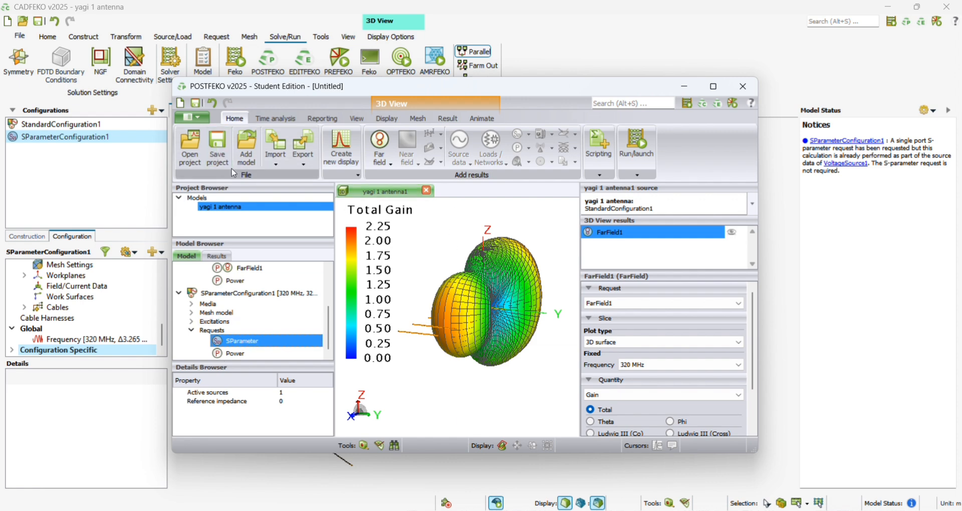
left_click_drag(488, 314, 388, 316)
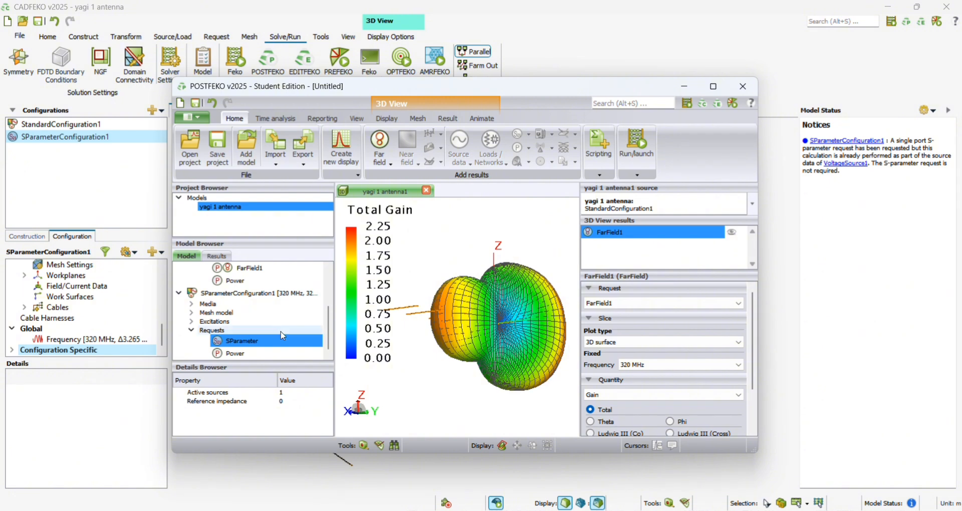
scroll(251, 276, "up", 1)
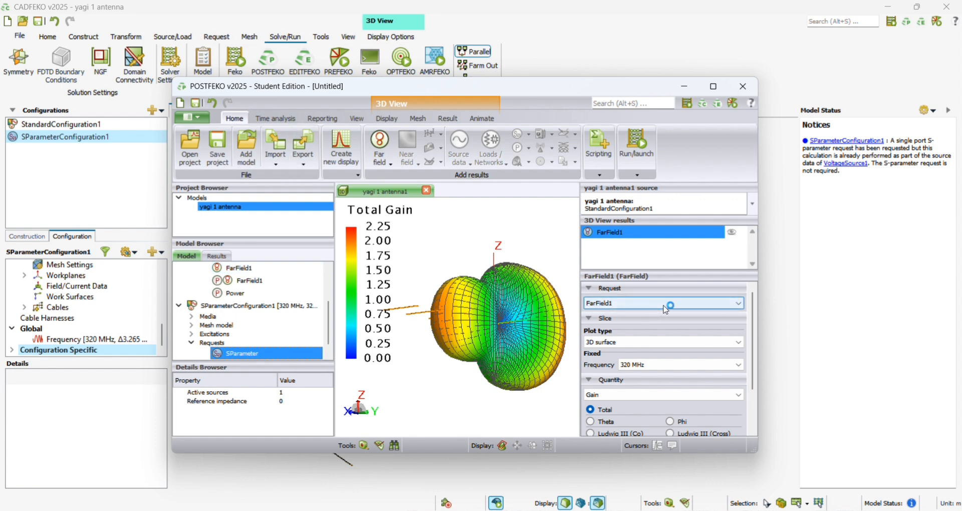
- Set the far-field plot's frequency to 401.633 MHz, maximize the POSTFEKO window and view the pattern from the side
left_click(727, 364)
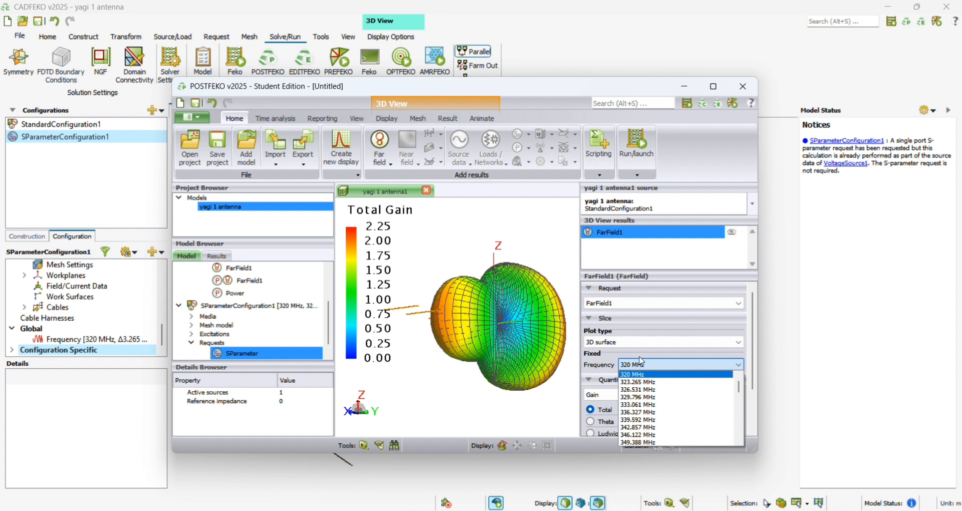
left_click_drag(739, 387, 745, 420)
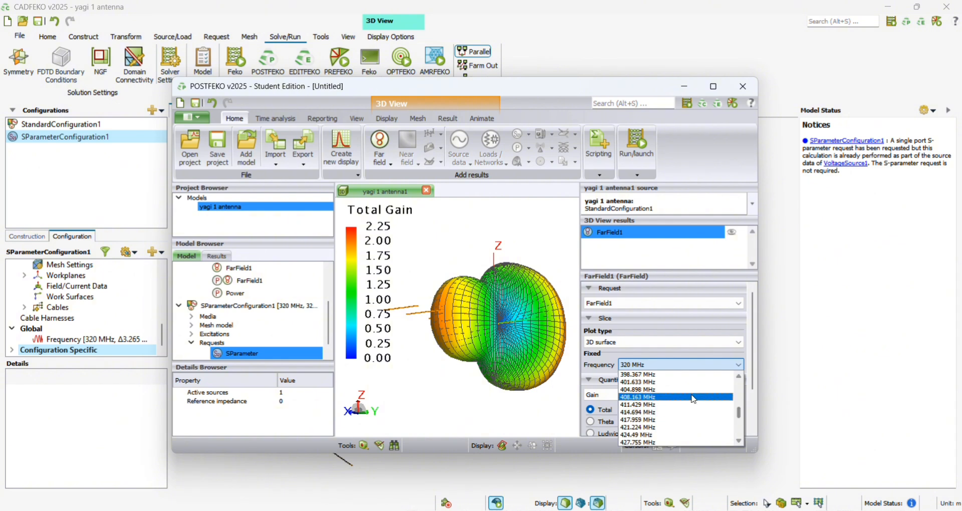
left_click(639, 383)
left_click_drag(522, 335, 364, 336)
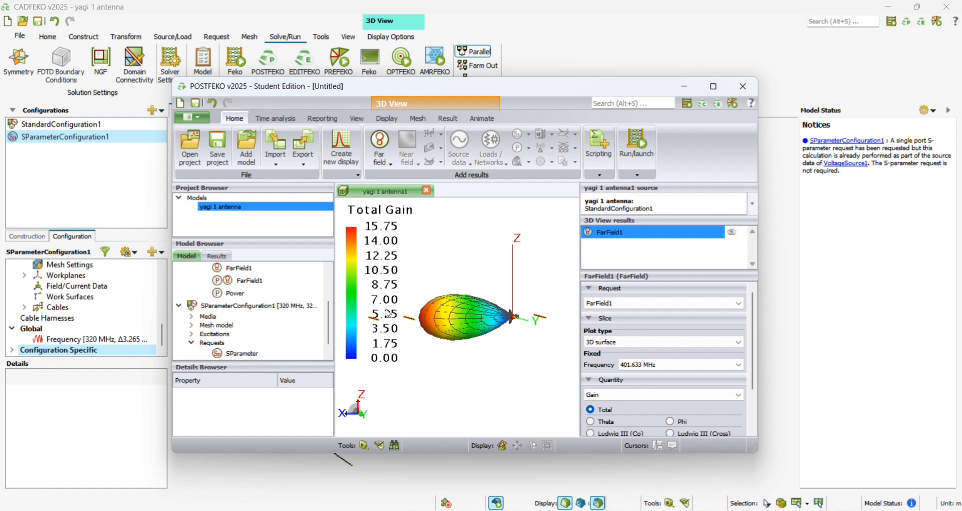
left_click(714, 87)
left_click_drag(600, 294, 585, 306)
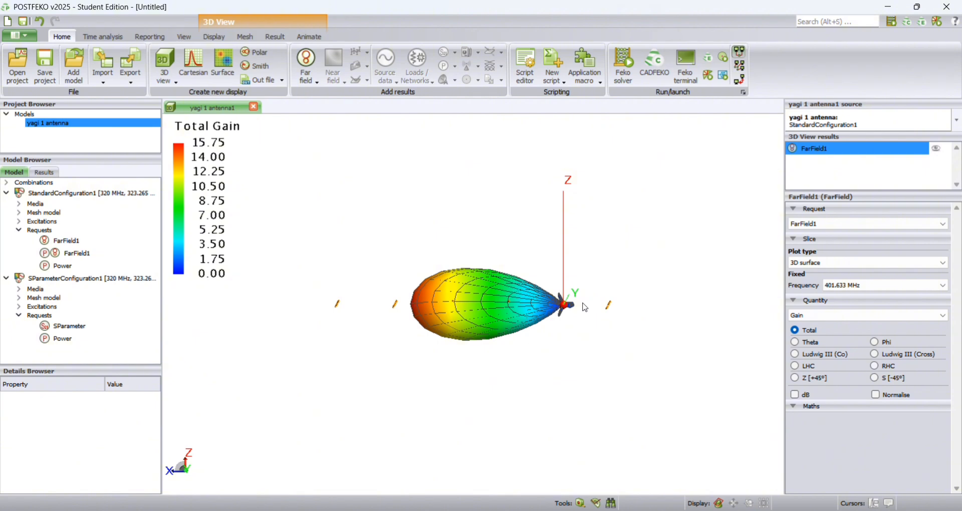
- Create a Cartesian graph and plot the SParameter request of SParameterConfiguration1 on it
left_click(193, 65)
left_click(83, 329)
double_click(84, 331)
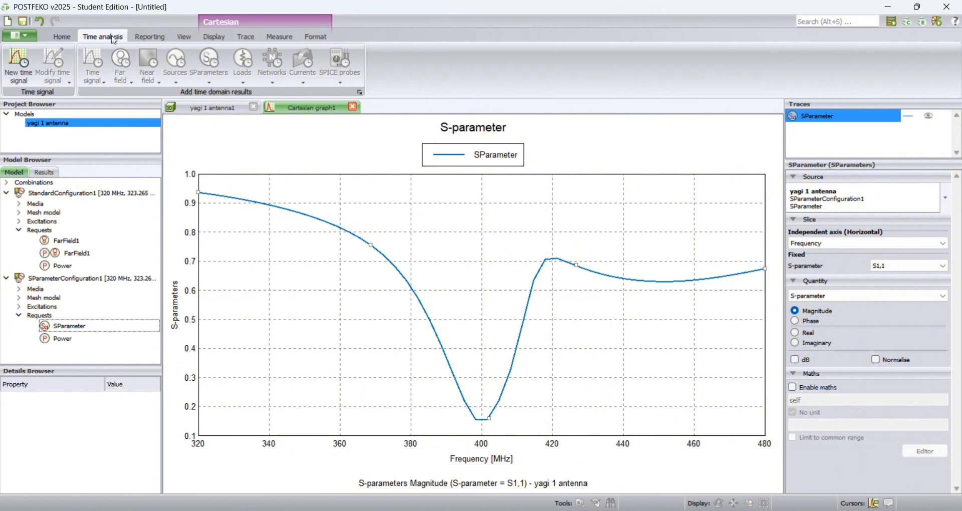
- Annotate the S-parameter trace with its -10 dB reflection bandwidth
left_click(270, 37)
left_click(23, 82)
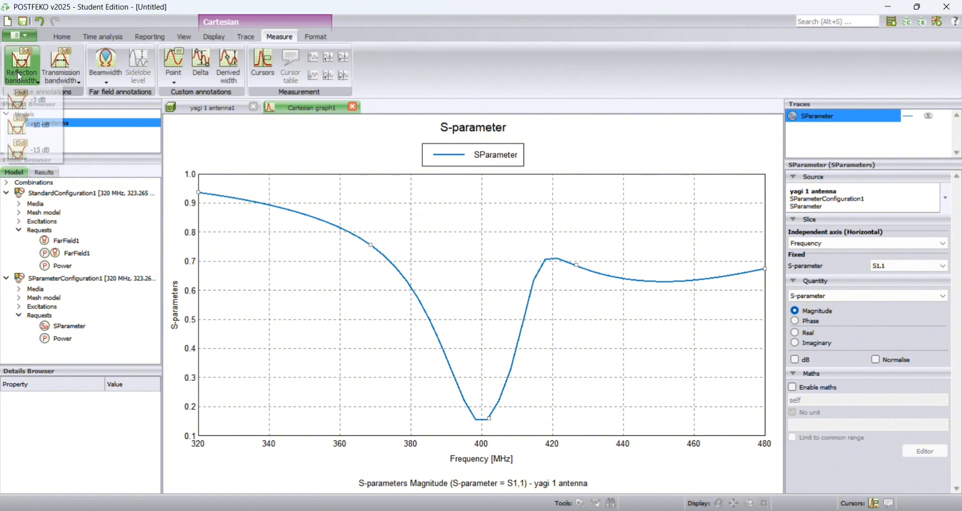
left_click(34, 128)
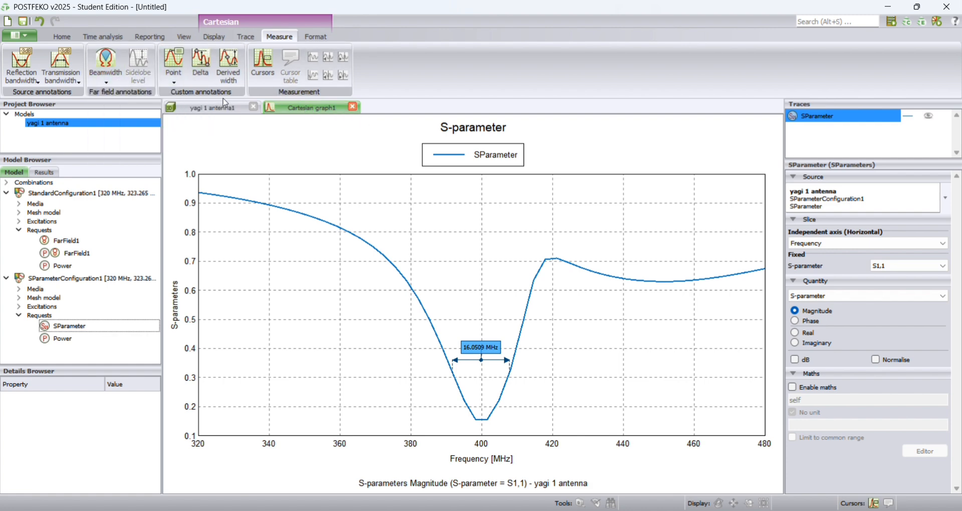
- Create a Smith chart and plot the SParameter request of SParameterConfiguration1 on it
left_click(61, 36)
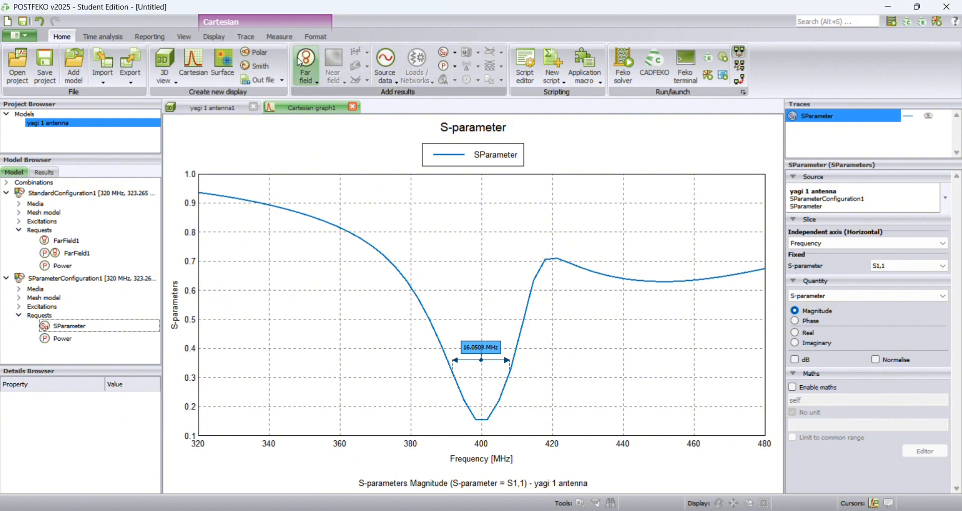
left_click(255, 66)
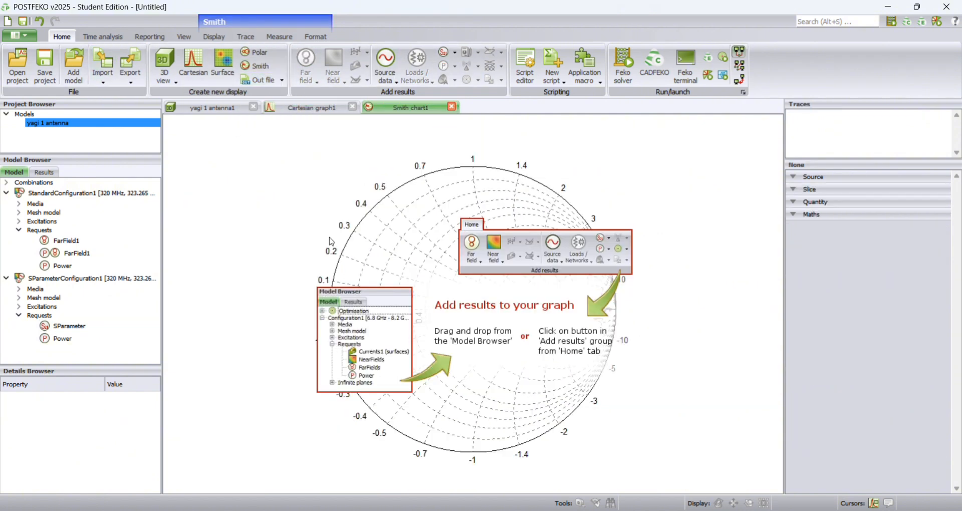
double_click(102, 327)
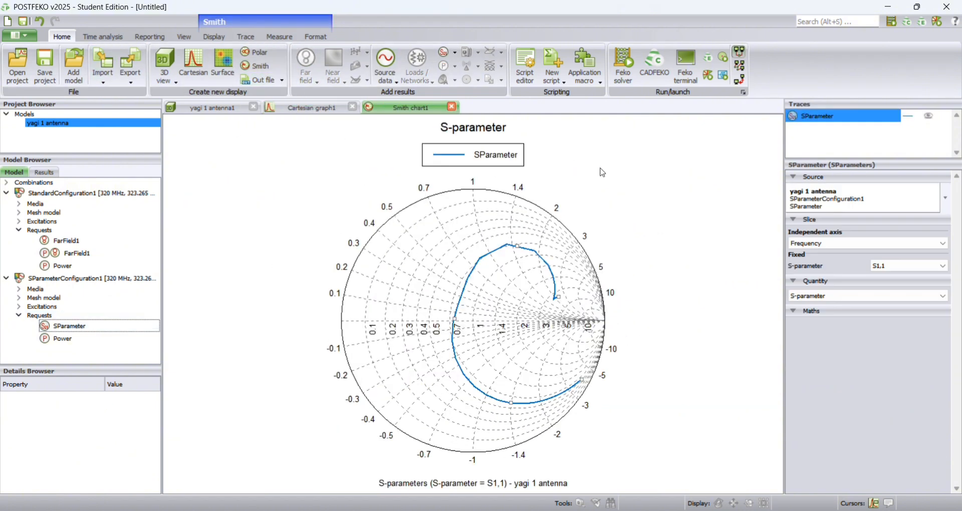